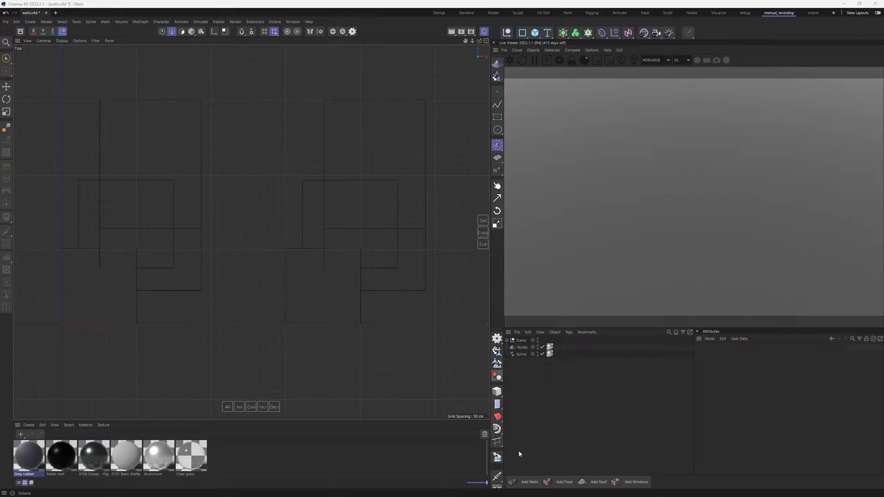
Add walls to the Nurbs floor plan
{"action": "left_click", "coordinate": [523, 347]}
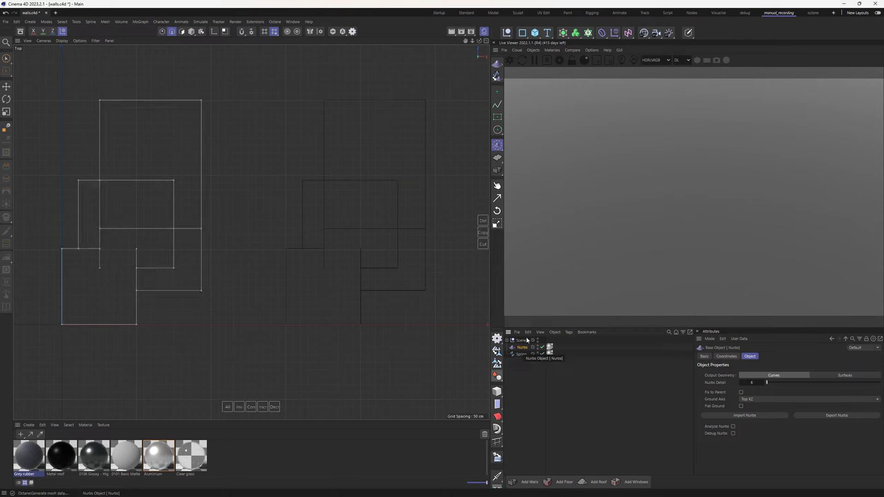
{"action": "left_click", "coordinate": [498, 170]}
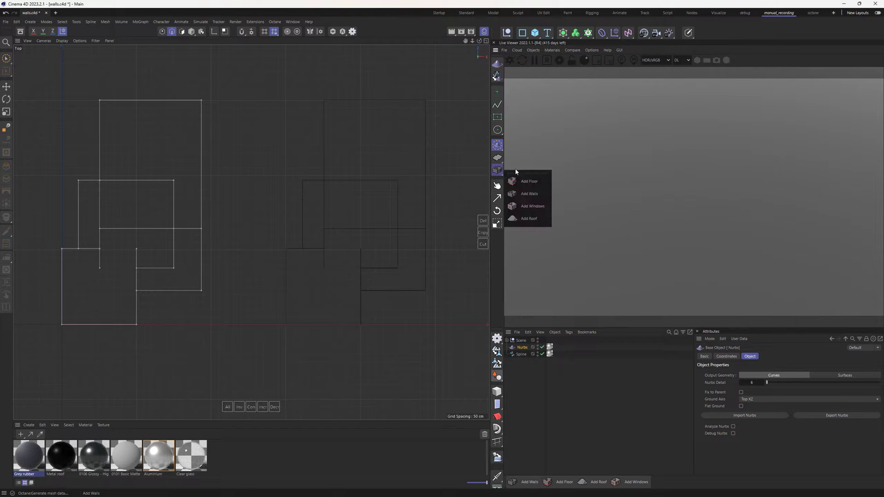
{"action": "left_click", "coordinate": [530, 194]}
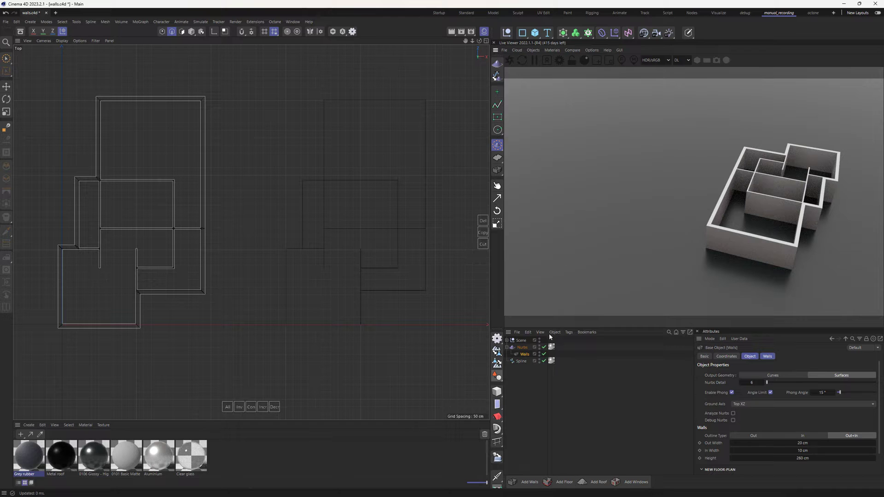
Add walls to the floor plan drawn as a Spline
{"action": "left_click", "coordinate": [521, 362]}
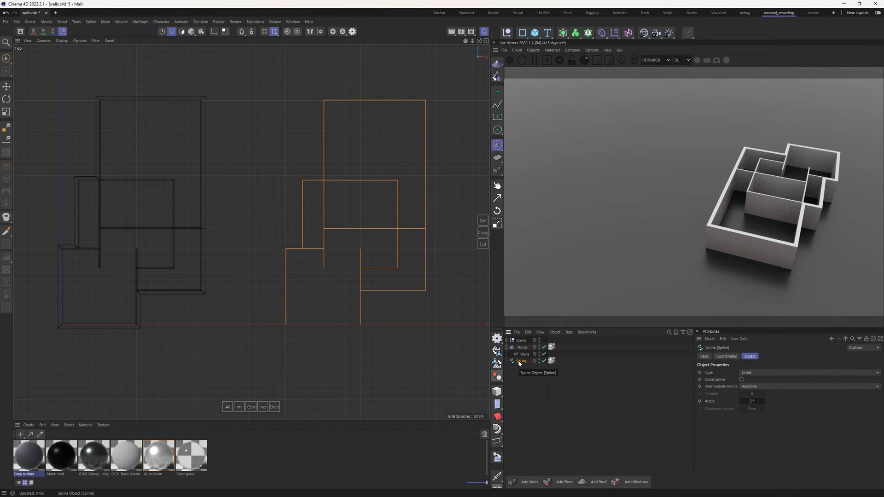
{"action": "left_click", "coordinate": [497, 170]}
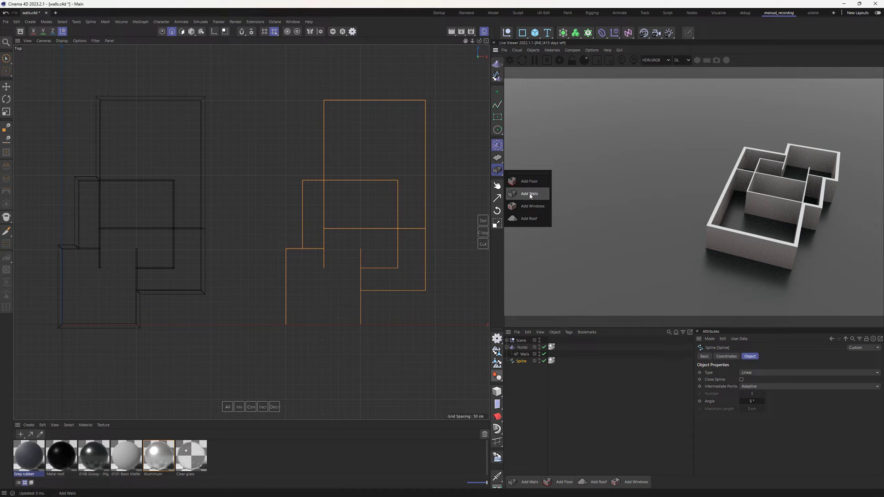
{"action": "left_click", "coordinate": [529, 194]}
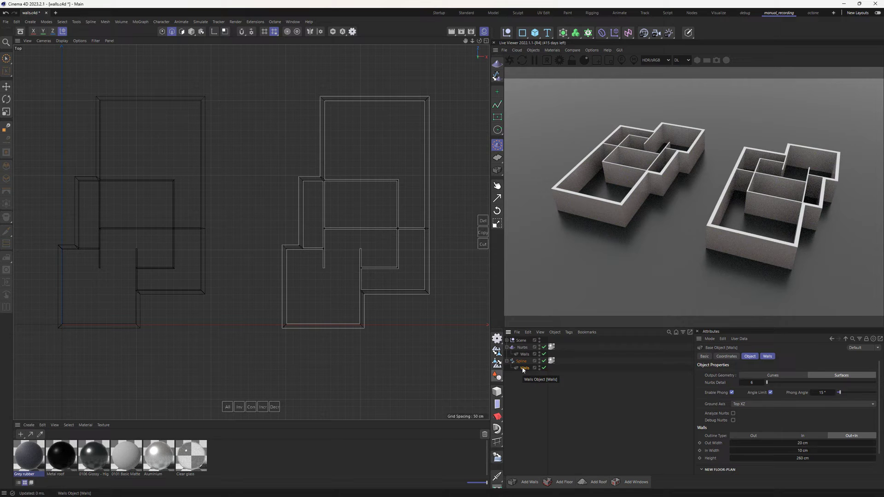
{"action": "left_click", "coordinate": [497, 170]}
{"action": "left_click", "coordinate": [528, 195]}
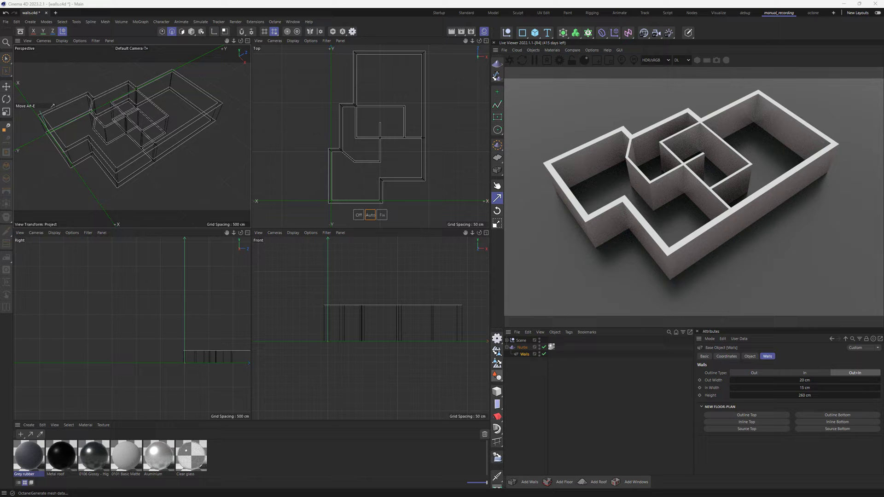
Set the walls' outline type to Out and try adjusting the outer wall width
{"action": "left_click", "coordinate": [753, 372]}
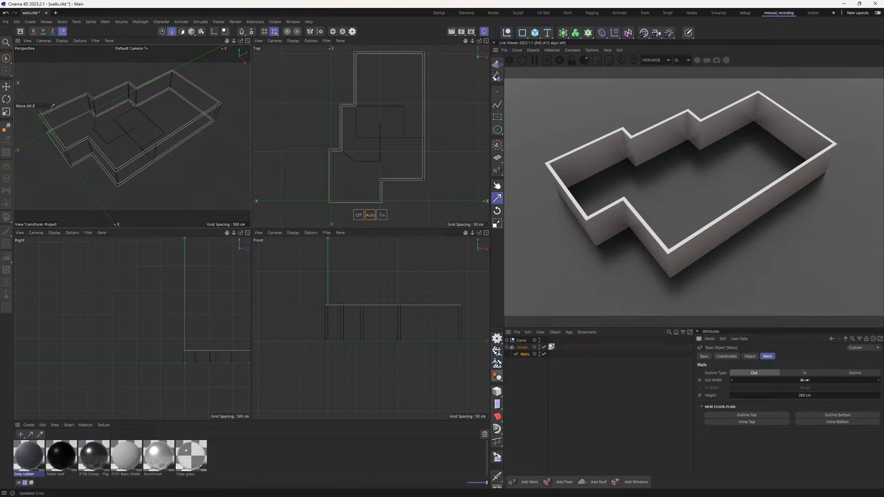
{"action": "left_click_drag", "start_coordinate": [804, 380], "coordinate": [817, 380]}
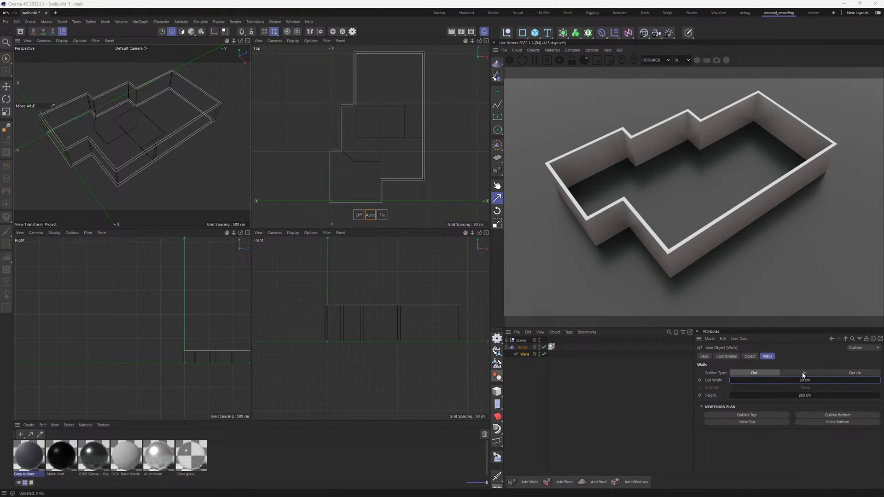
Switch the walls' outline type to In and try different inner widths, finishing at 15 cm
{"action": "left_click", "coordinate": [803, 374]}
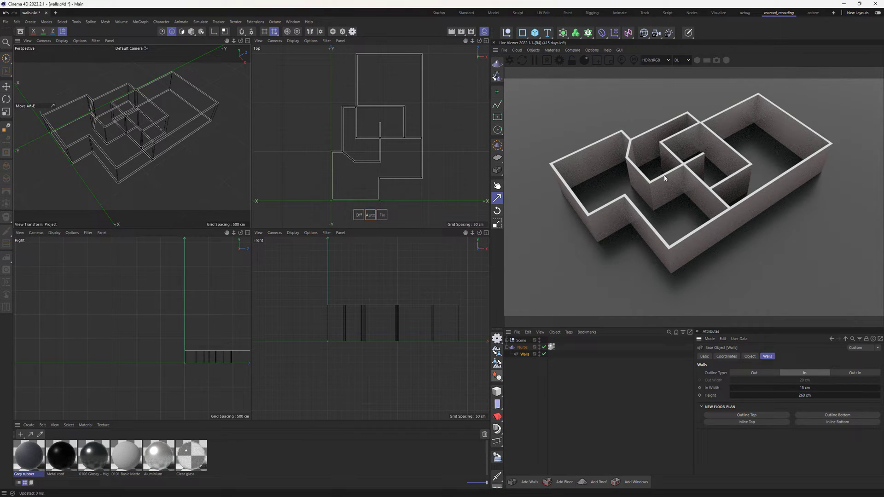
{"action": "double_click", "coordinate": [798, 388]}
{"action": "type", "text": "40"}
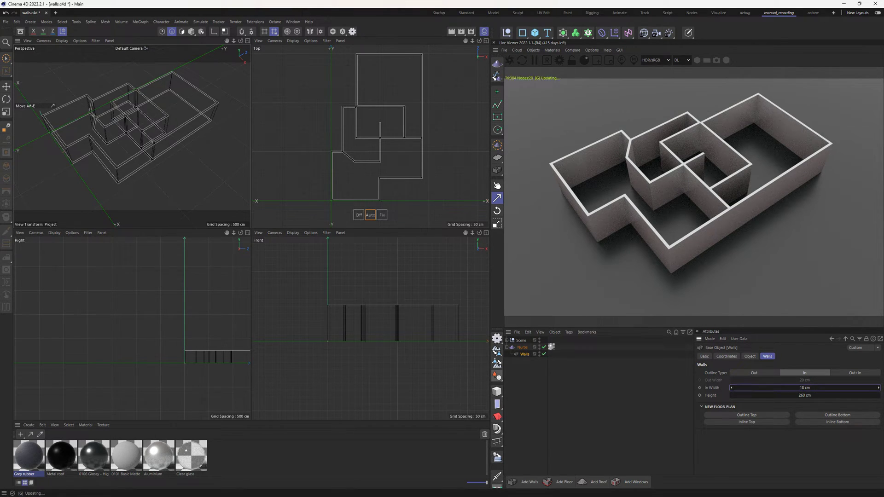
{"action": "key", "text": "Return"}
{"action": "mouse_move", "coordinate": [804, 388]}
{"action": "left_mouse_down"}
{"action": "mouse_move", "coordinate": [786, 387]}
{"action": "mouse_move", "coordinate": [801, 388]}
{"action": "left_mouse_up"}
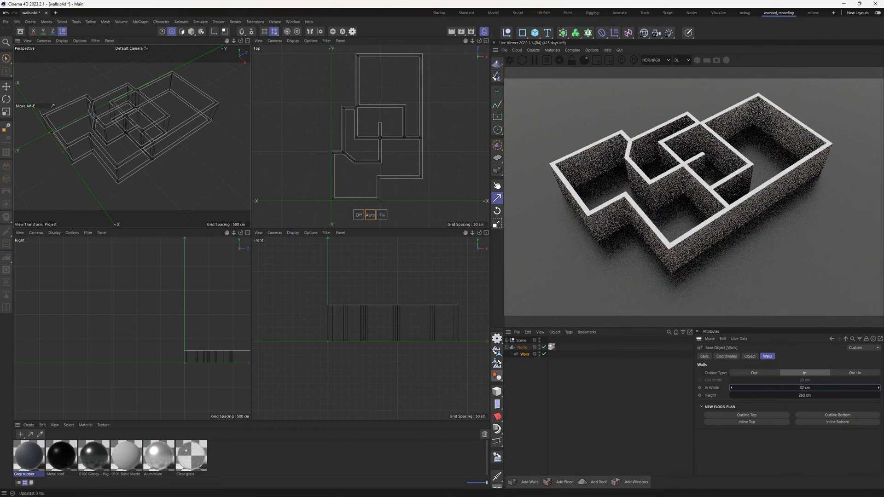
{"action": "double_click", "coordinate": [804, 388]}
{"action": "type", "text": "15"}
{"action": "key", "text": "Return"}
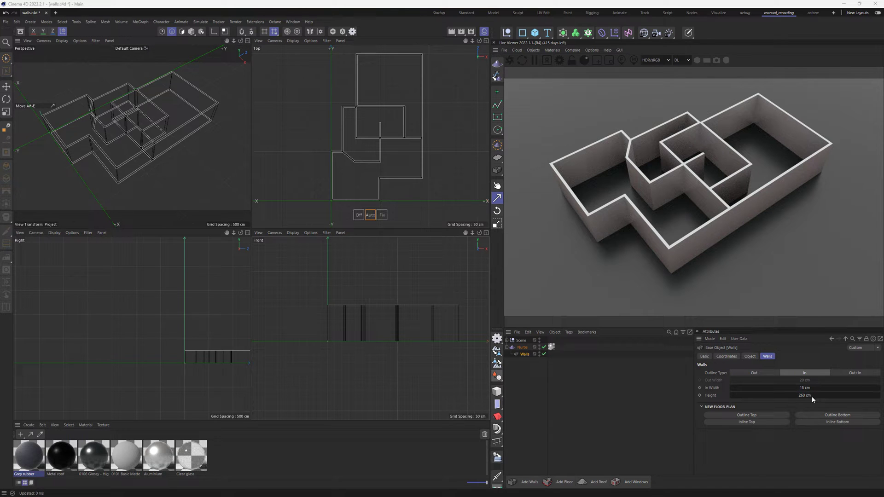
Set the walls' outline type to Out+In, keeping an outer width of 20 cm and an inner width of 15 cm
{"action": "left_click", "coordinate": [855, 373]}
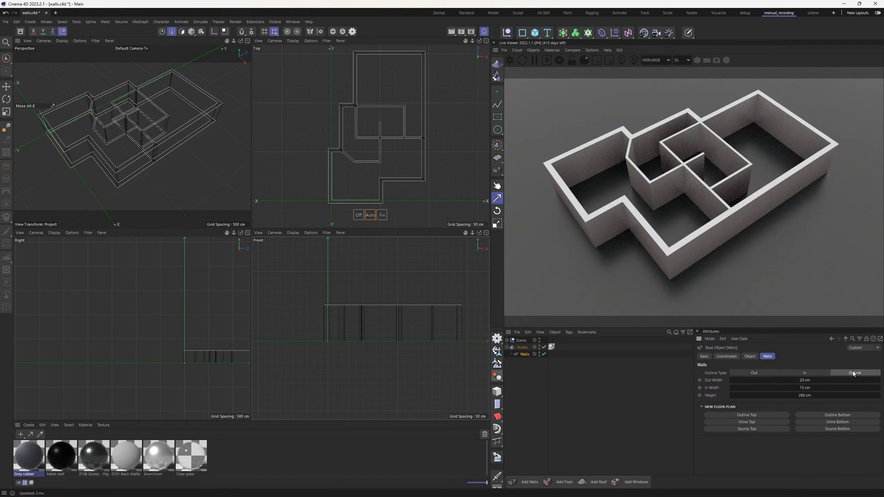
{"action": "mouse_move", "coordinate": [829, 388]}
{"action": "left_mouse_down"}
{"action": "mouse_move", "coordinate": [852, 388]}
{"action": "mouse_move", "coordinate": [800, 388]}
{"action": "mouse_move", "coordinate": [854, 380]}
{"action": "mouse_move", "coordinate": [839, 380]}
{"action": "left_mouse_up"}
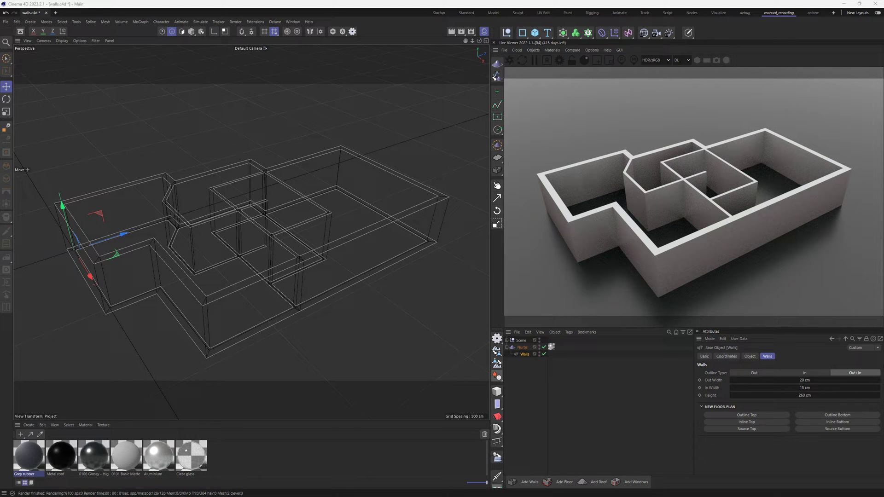
Create a new floor plan from the walls' Outline Top and subtract a rectangle from its long front side
{"action": "left_click", "coordinate": [762, 417]}
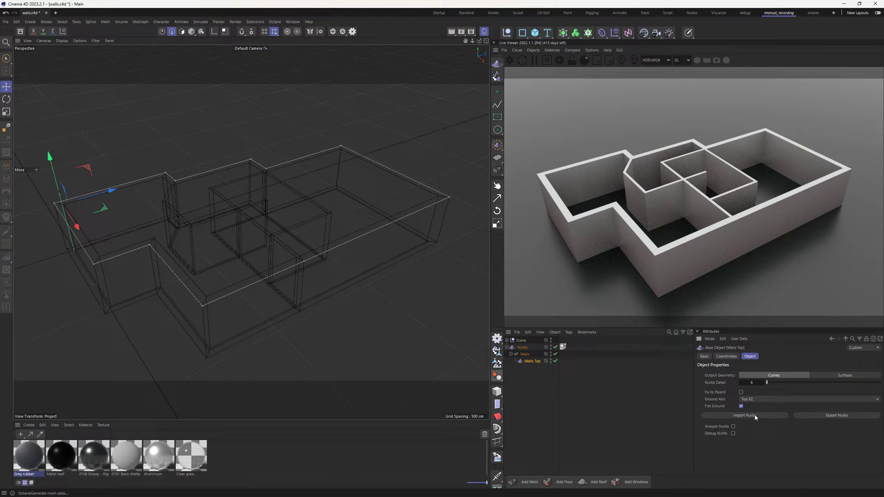
{"action": "left_click", "coordinate": [497, 117]}
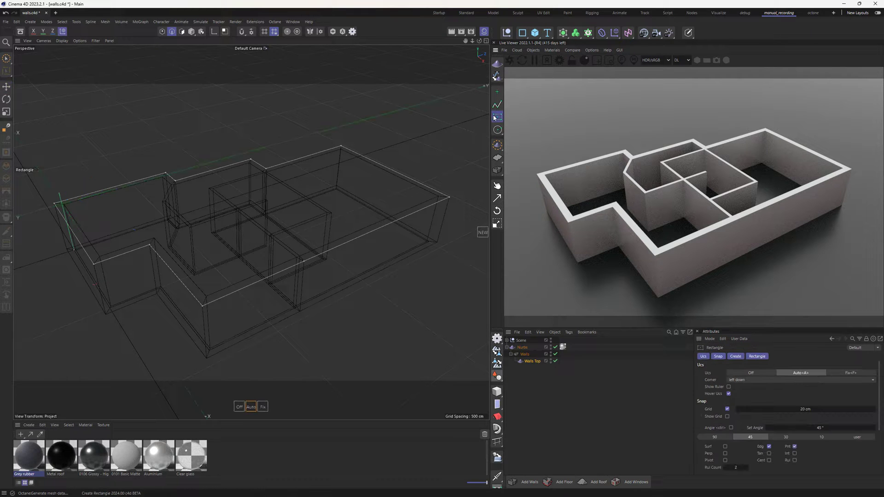
{"action": "left_click", "coordinate": [318, 294]}
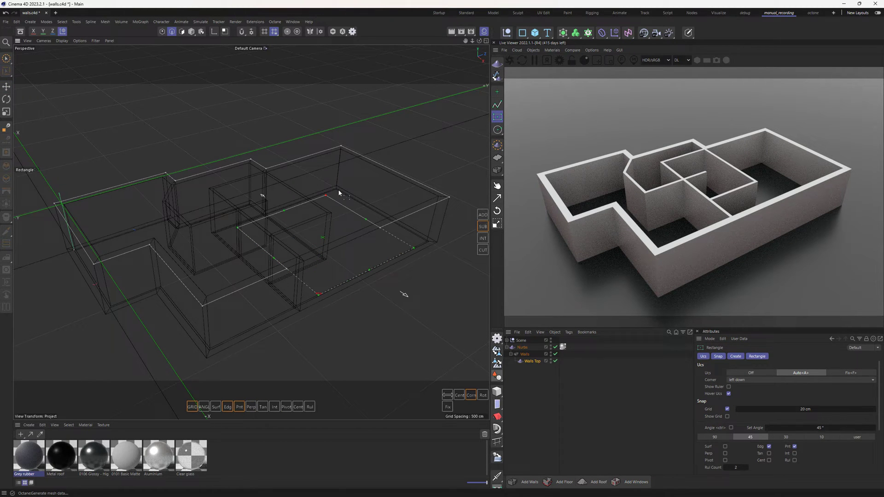
{"action": "left_click", "coordinate": [408, 244]}
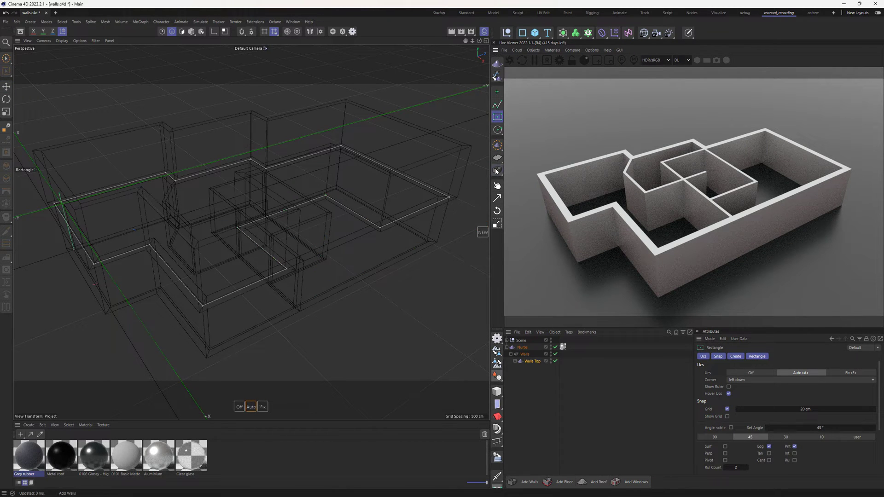
Subtract two more rectangles from the top floor plan, one on each side of the existing cutout
{"action": "left_click", "coordinate": [408, 244]}
{"action": "left_click", "coordinate": [375, 202]}
{"action": "left_click", "coordinate": [306, 326]}
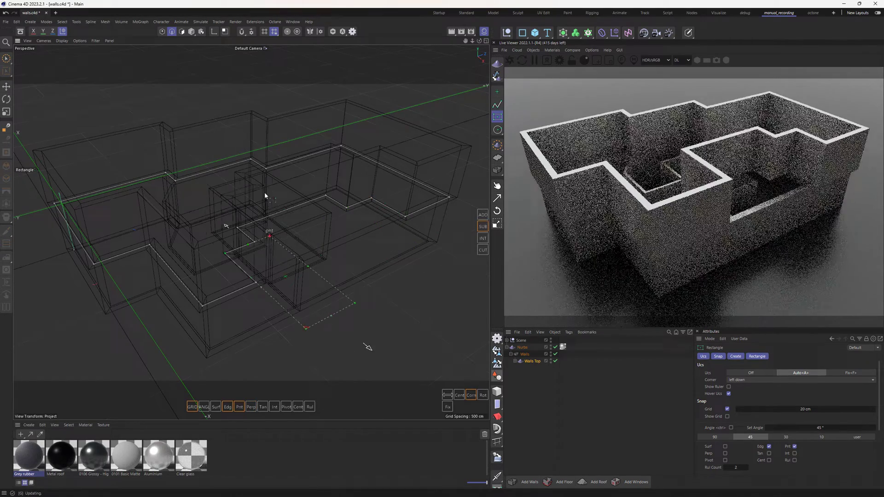
{"action": "left_click", "coordinate": [265, 196]}
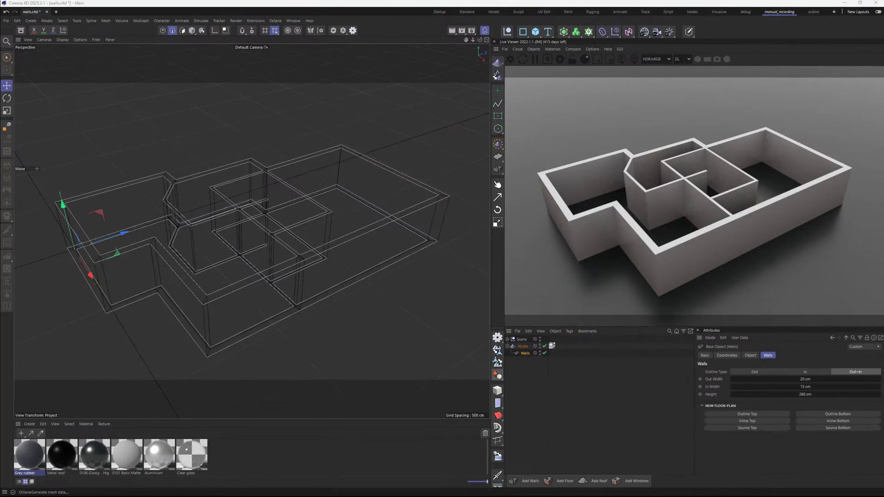
Create a floor plan from the walls' Inline Top, raise it above the walls and fill it with a flat patch
{"action": "left_click", "coordinate": [744, 421]}
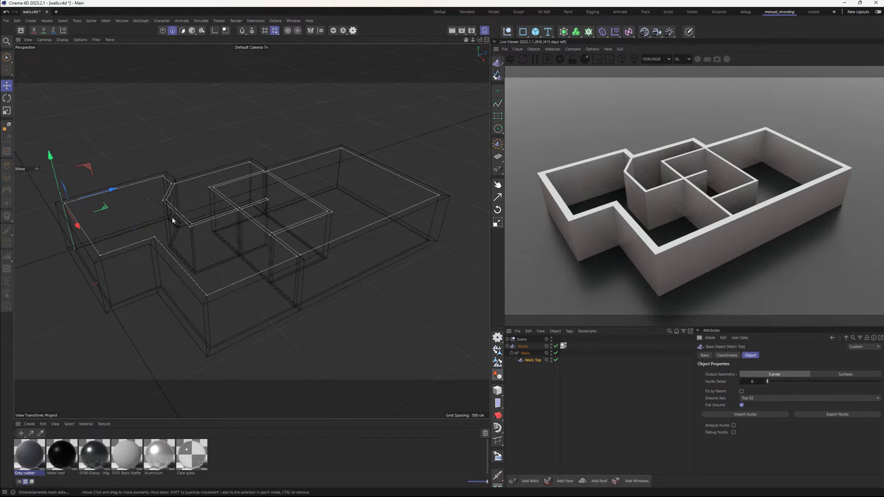
{"action": "left_click_drag", "start_coordinate": [63, 179], "coordinate": [51, 145]}
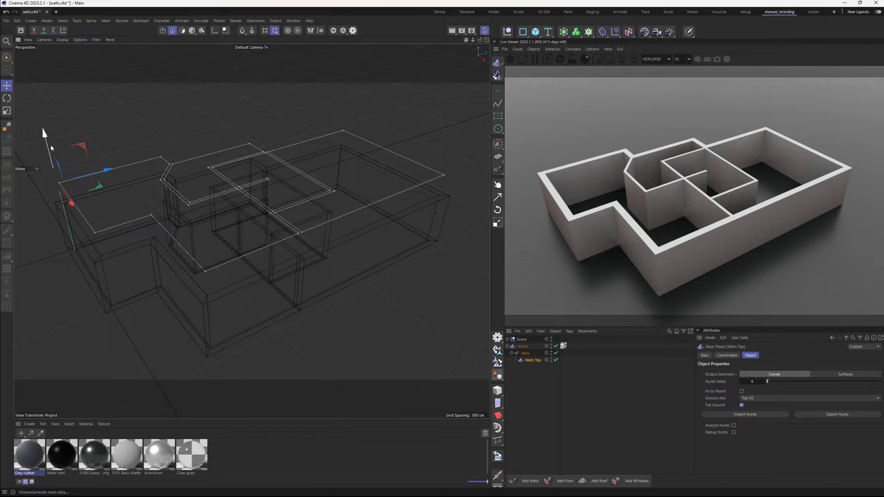
{"action": "left_click", "coordinate": [498, 156]}
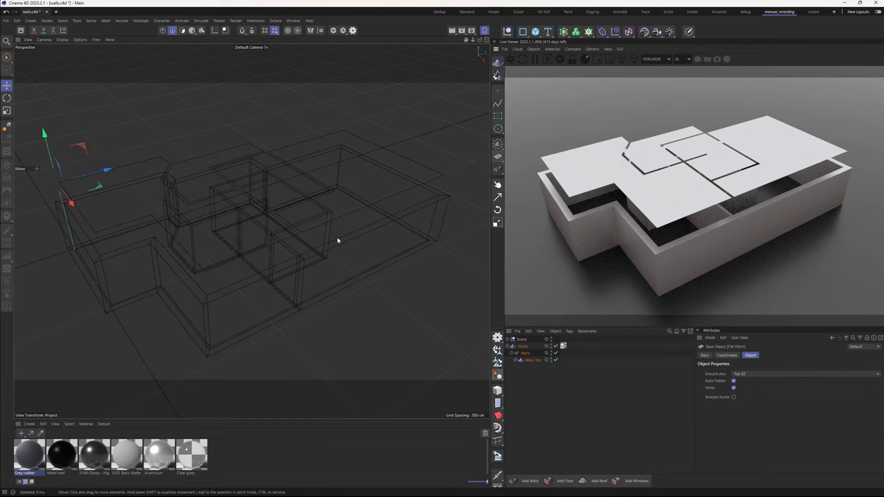
Apply the Metal roof material to the raised top floor plan and lower it towards the walls
{"action": "left_click_drag", "start_coordinate": [63, 461], "coordinate": [534, 362]}
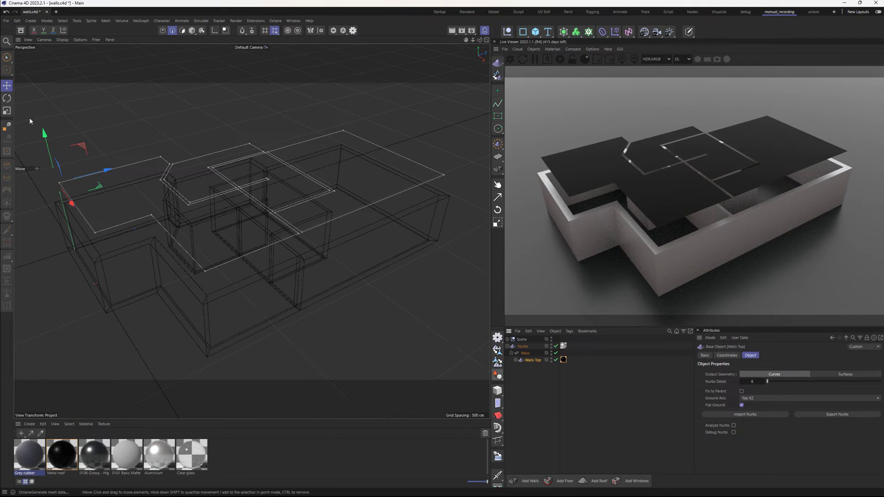
{"action": "left_click_drag", "start_coordinate": [43, 134], "coordinate": [44, 183]}
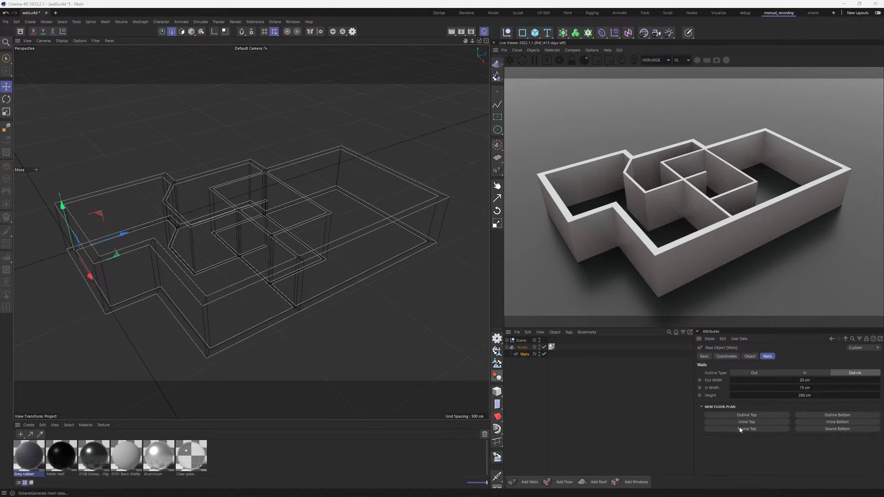
Create a floor plan from the walls' Source Top and compare it with the original Nurbs plan and the walls in top view
{"action": "left_click", "coordinate": [740, 426]}
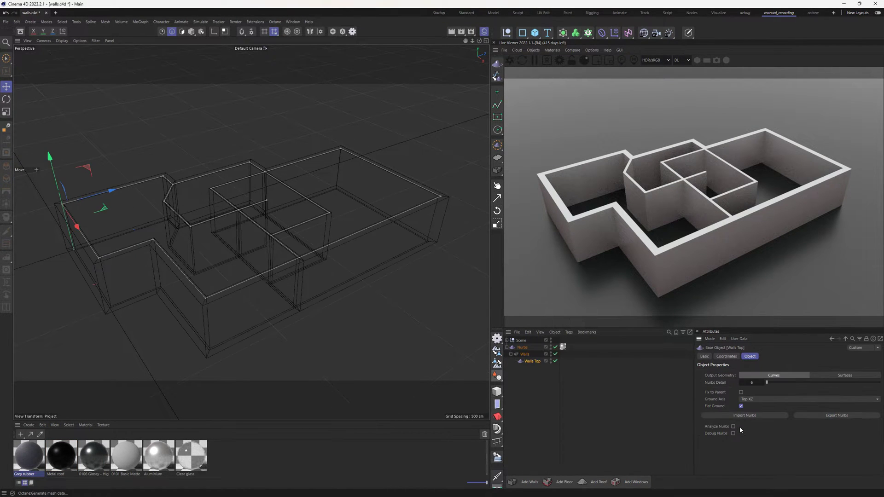
{"action": "left_click", "coordinate": [528, 349]}
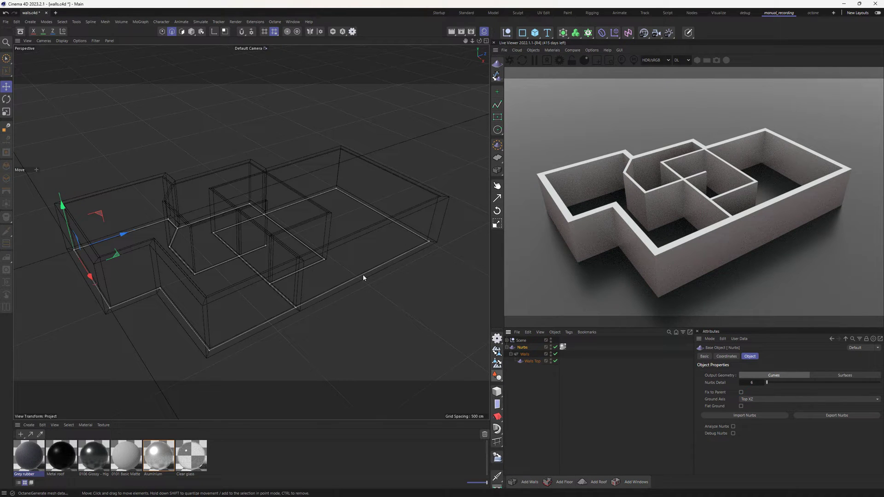
{"action": "left_click", "coordinate": [529, 361]}
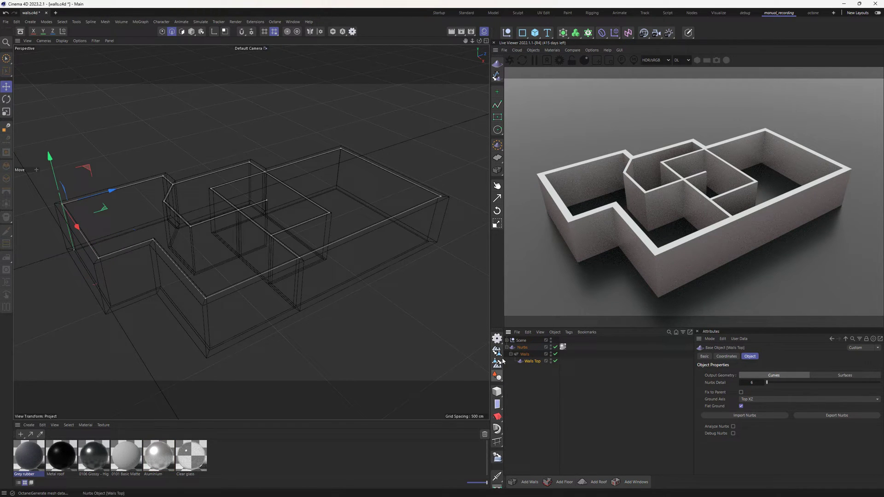
{"action": "key", "text": "F2"}
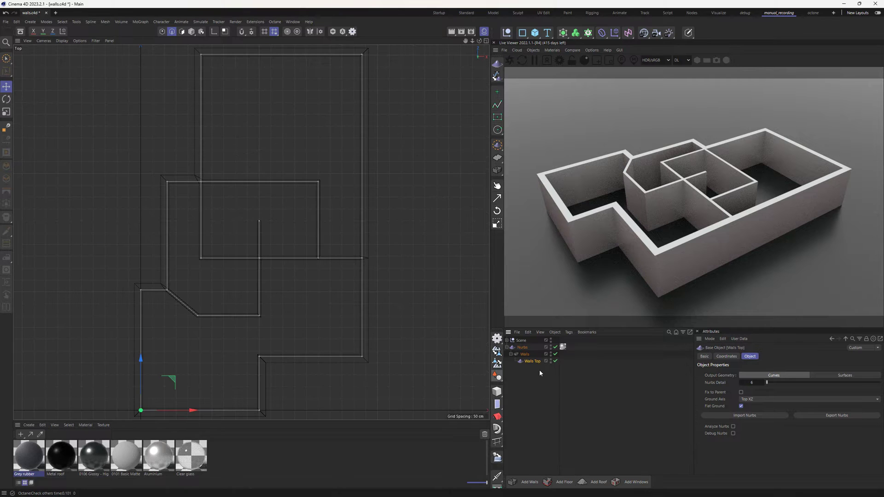
{"action": "left_click", "coordinate": [525, 355]}
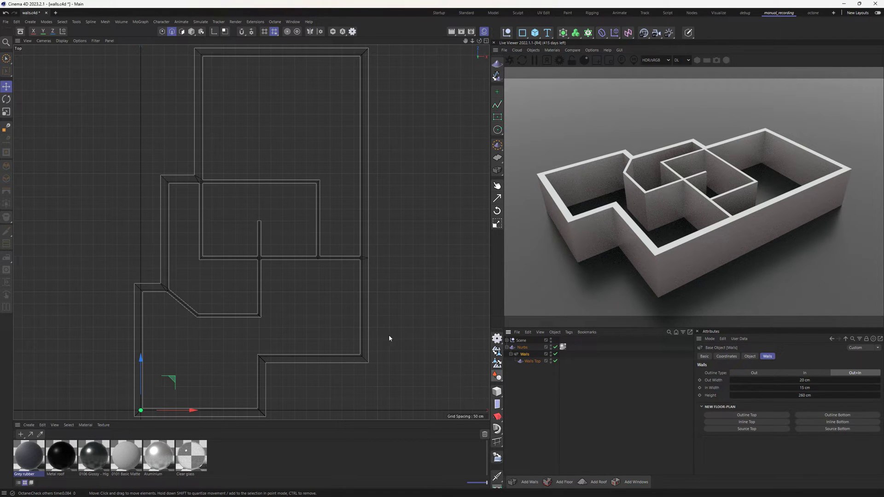
{"action": "left_click", "coordinate": [530, 362]}
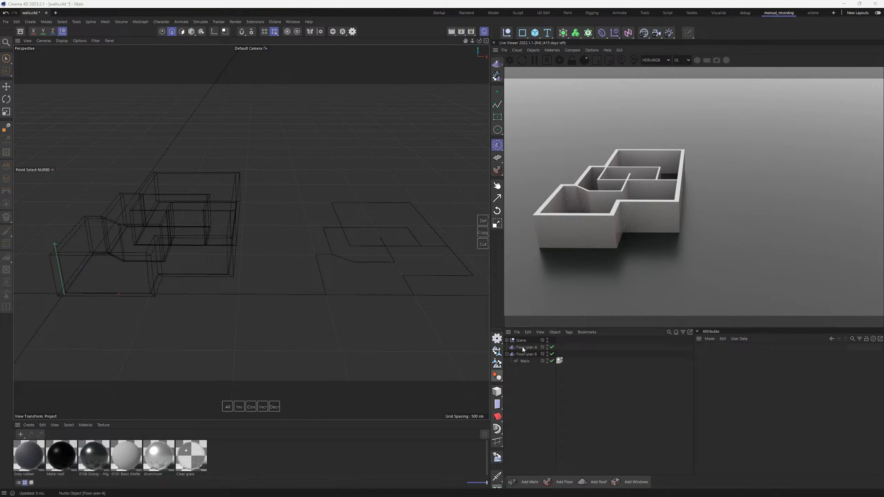
Add a floor to Floor-plan A
{"action": "left_click", "coordinate": [522, 348]}
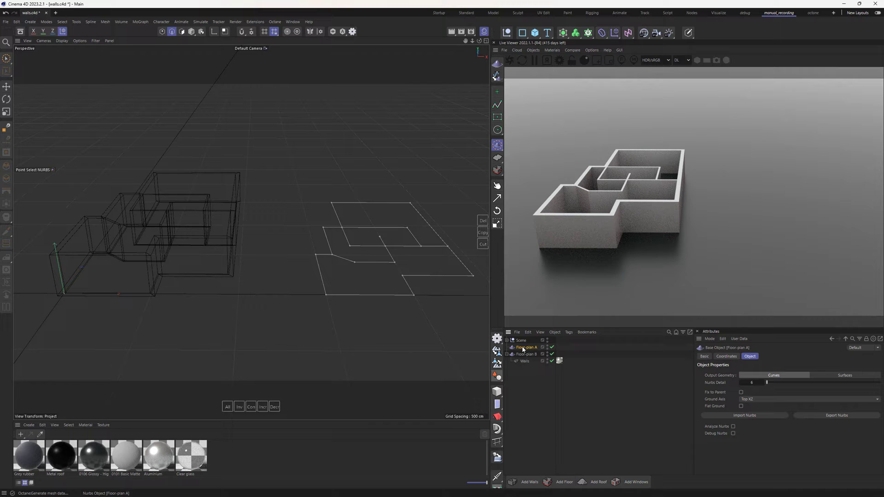
{"action": "left_click", "coordinate": [497, 170]}
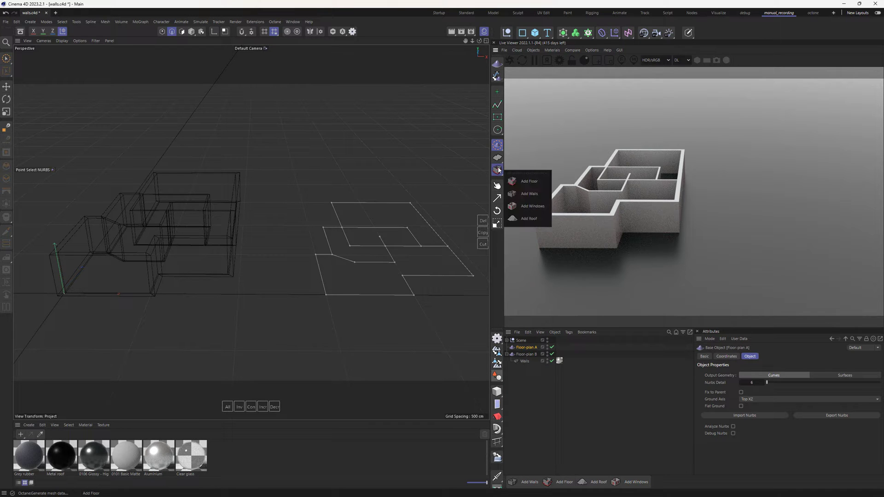
{"action": "left_click", "coordinate": [526, 183]}
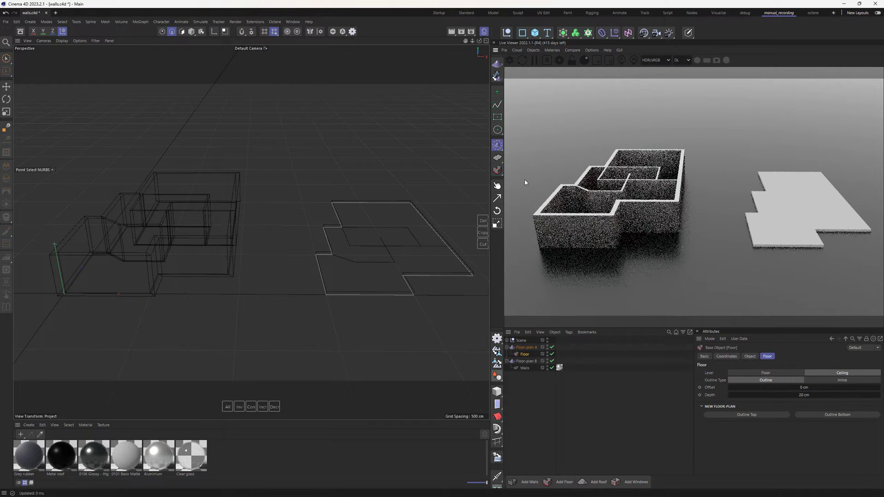
Add a floor to the walls of Floor-plan B
{"action": "left_click", "coordinate": [524, 368]}
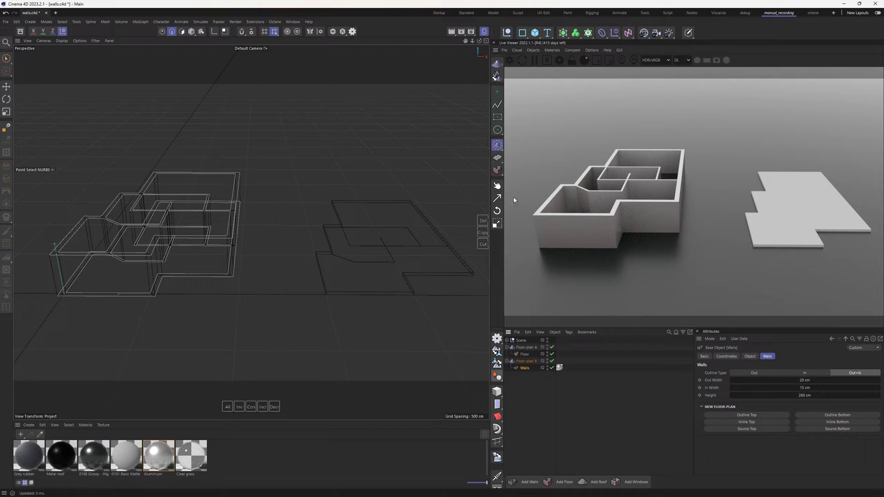
{"action": "left_click", "coordinate": [497, 170]}
{"action": "left_click", "coordinate": [522, 183]}
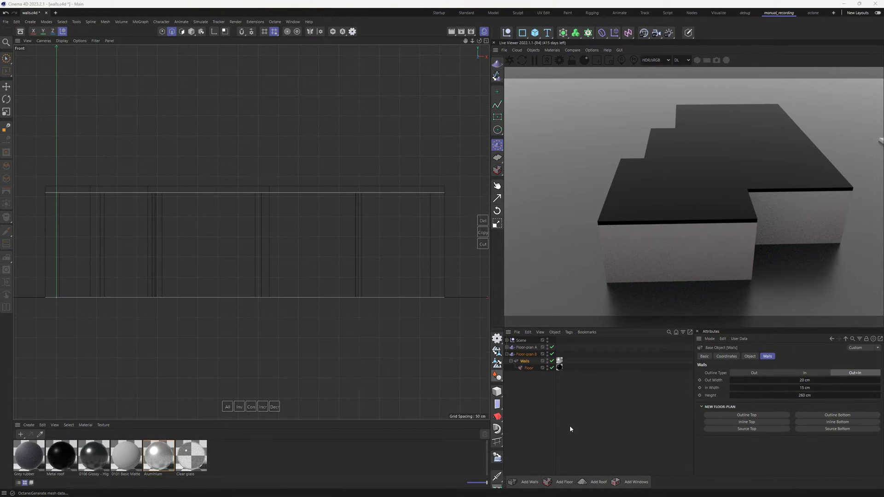
Move the black slab on Floor-plan B's walls to the Floor level and set its offset to 51 cm
{"action": "left_click", "coordinate": [526, 369]}
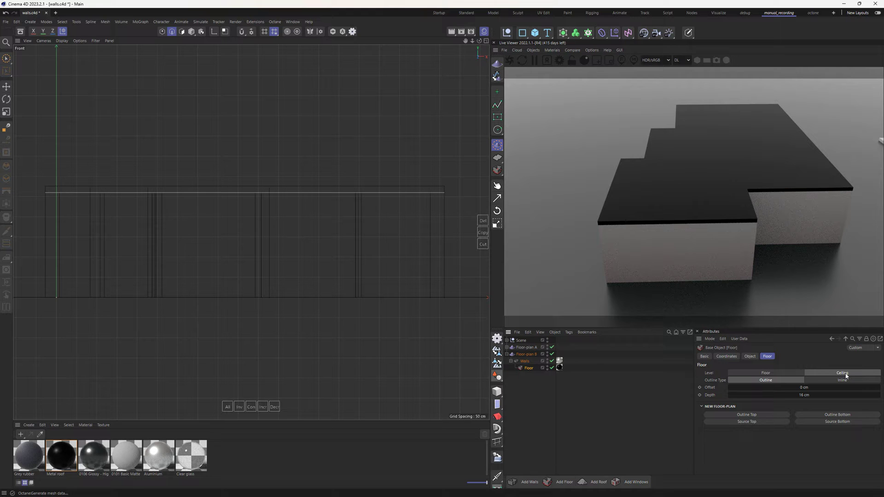
{"action": "left_click", "coordinate": [763, 374]}
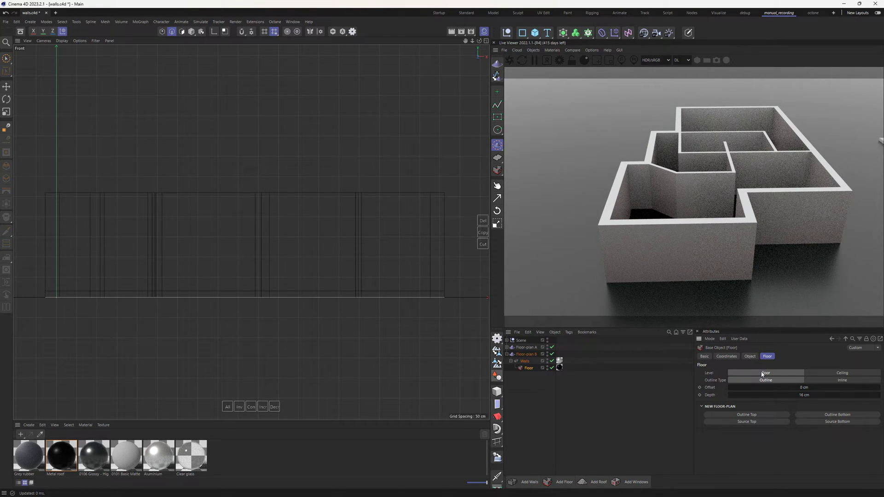
{"action": "left_click_drag", "start_coordinate": [773, 387], "coordinate": [796, 387]}
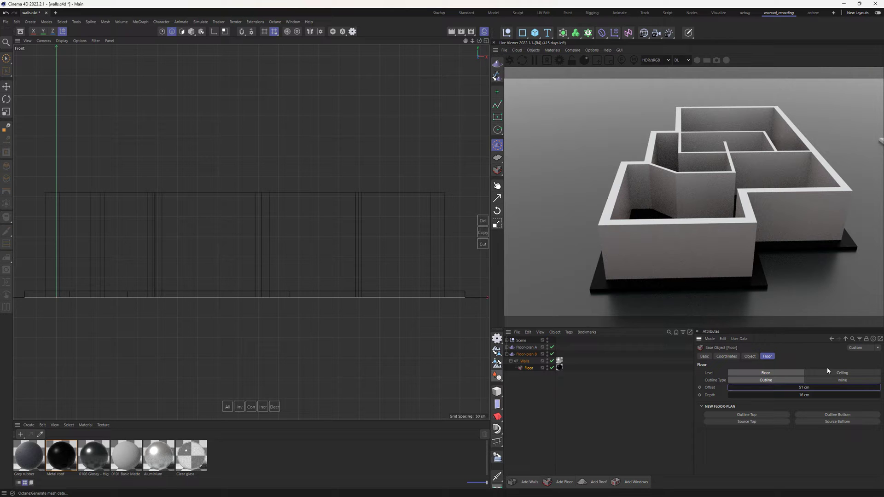
Place the slab at Ceiling level, try its Inline type, and set it to Outline with 24 cm offset and 40 cm depth
{"action": "left_click", "coordinate": [840, 373]}
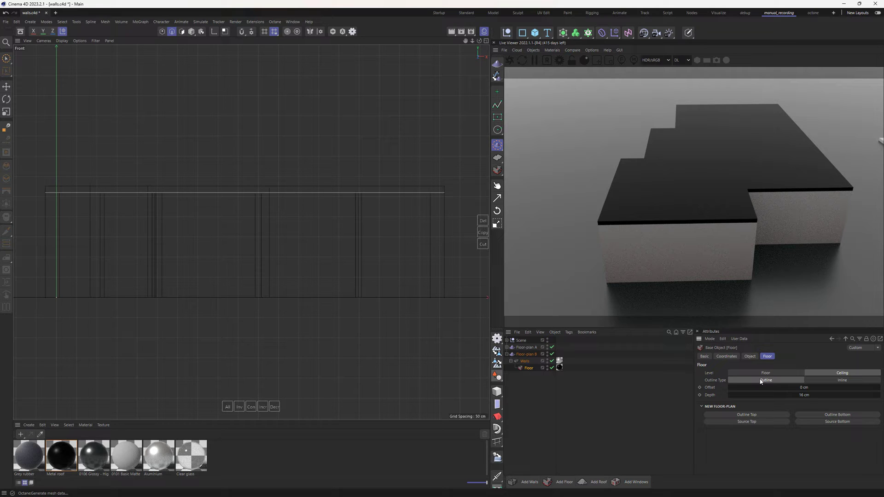
{"action": "left_click", "coordinate": [836, 381]}
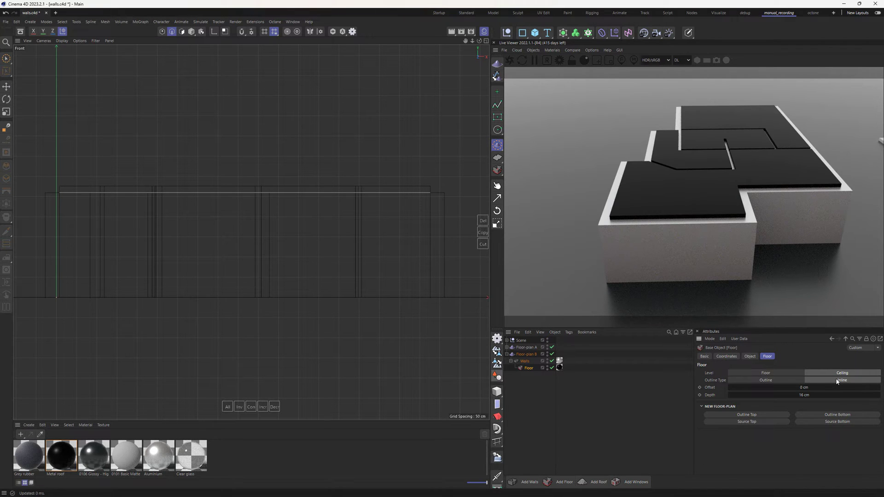
{"action": "mouse_move", "coordinate": [805, 386]}
{"action": "left_mouse_down"}
{"action": "mouse_move", "coordinate": [824, 387]}
{"action": "mouse_move", "coordinate": [789, 387]}
{"action": "mouse_move", "coordinate": [826, 396]}
{"action": "mouse_move", "coordinate": [737, 396]}
{"action": "mouse_move", "coordinate": [806, 396]}
{"action": "left_mouse_up"}
{"action": "left_click", "coordinate": [766, 380]}
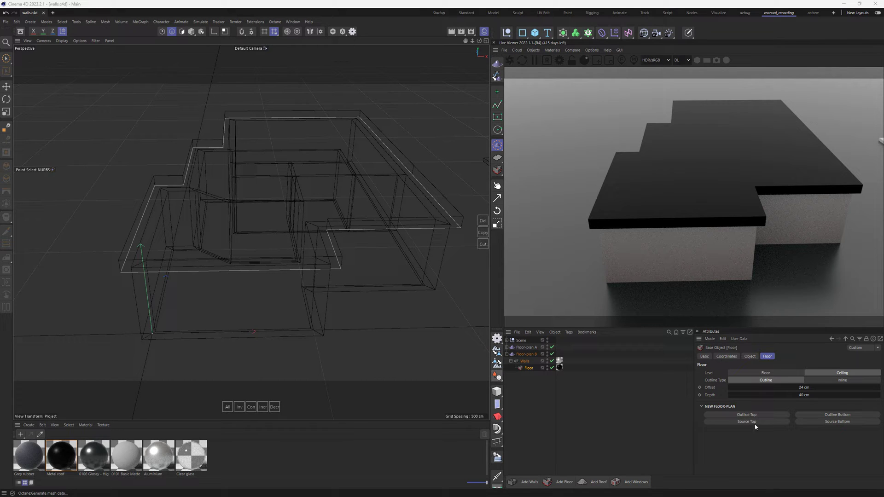
Create a floor plan from the slab's Outline Top, raise it, and replace it with a new one from Source Top
{"action": "key", "text": "e"}
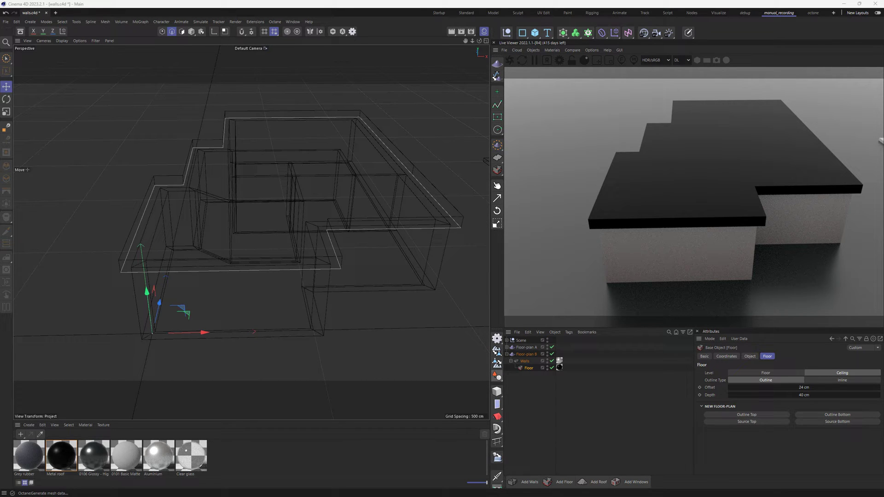
{"action": "left_click", "coordinate": [732, 415]}
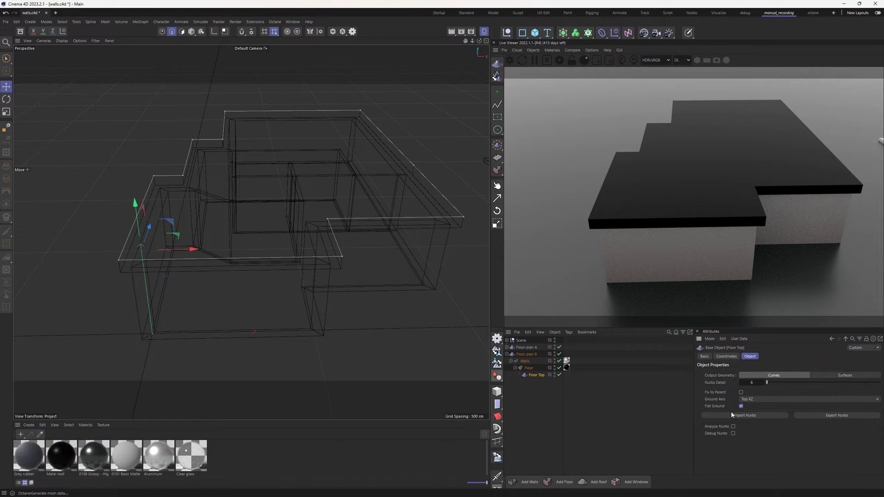
{"action": "mouse_move", "coordinate": [135, 204]}
{"action": "left_mouse_down"}
{"action": "mouse_move", "coordinate": [137, 227]}
{"action": "mouse_move", "coordinate": [134, 200]}
{"action": "mouse_move", "coordinate": [131, 219]}
{"action": "mouse_move", "coordinate": [121, 195]}
{"action": "left_mouse_up"}
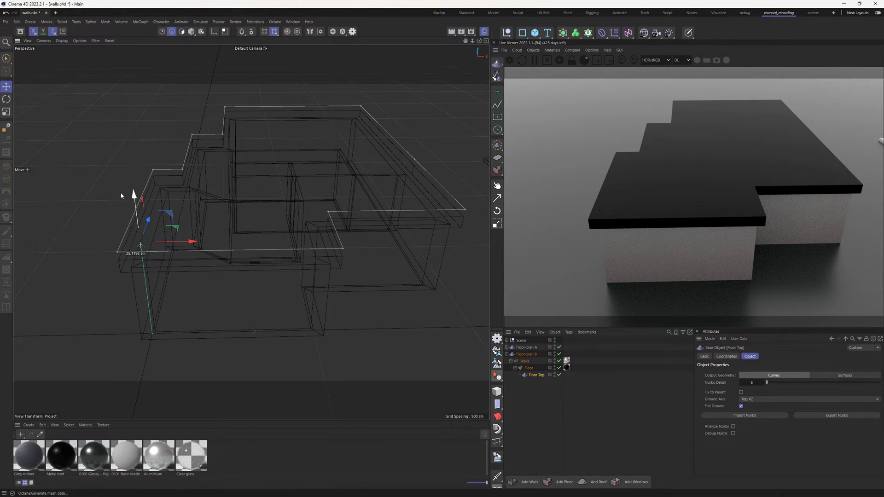
{"action": "key", "text": "Delete"}
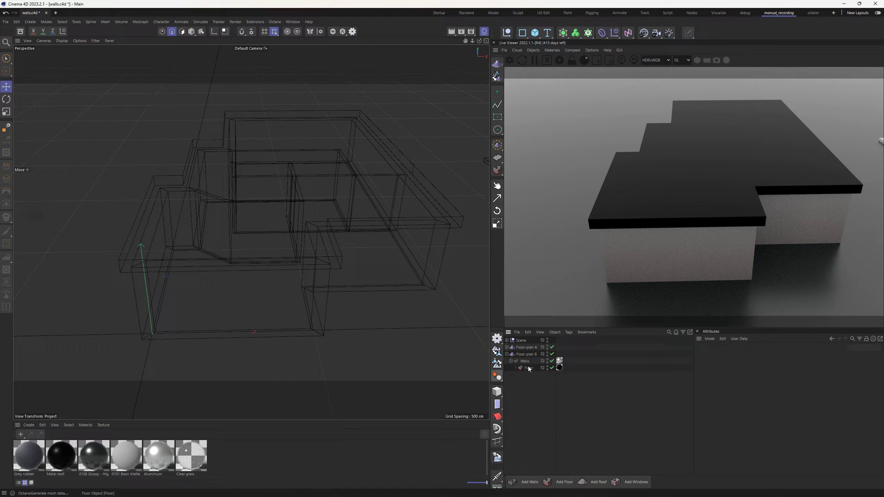
{"action": "left_click", "coordinate": [527, 368]}
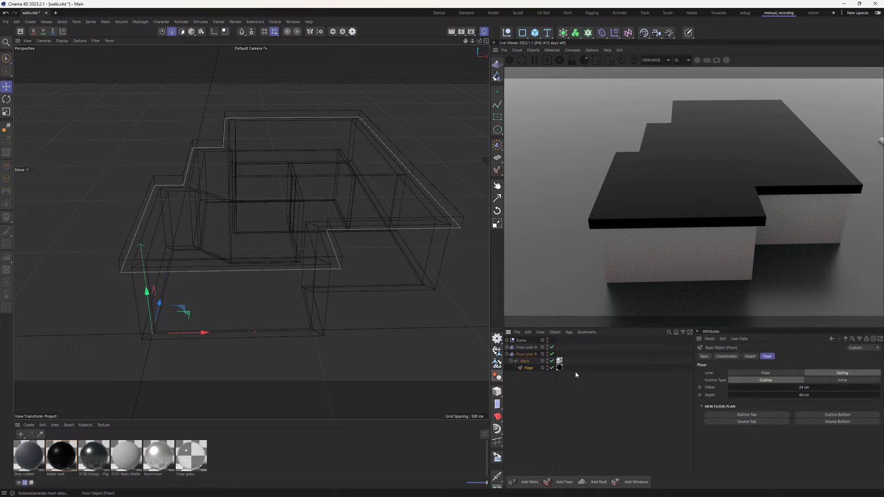
{"action": "left_click", "coordinate": [748, 421]}
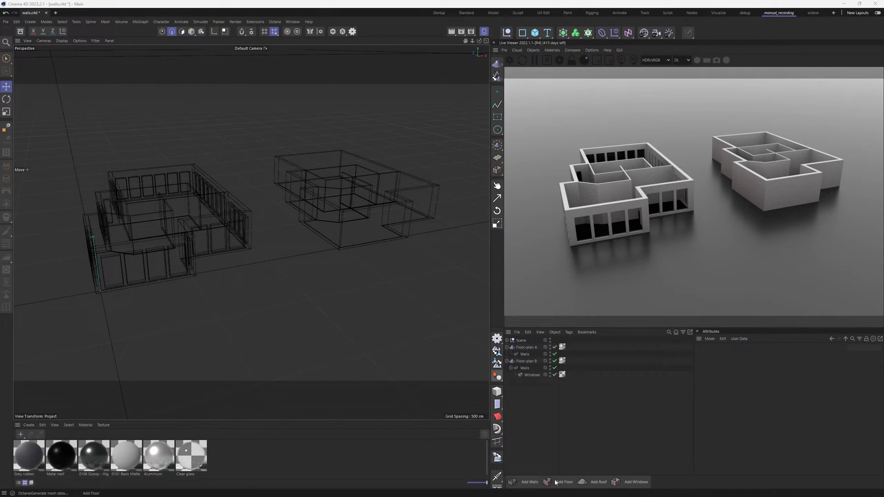
Delete the generated windows from the walls of Floor-plan B
{"action": "left_click", "coordinate": [530, 375]}
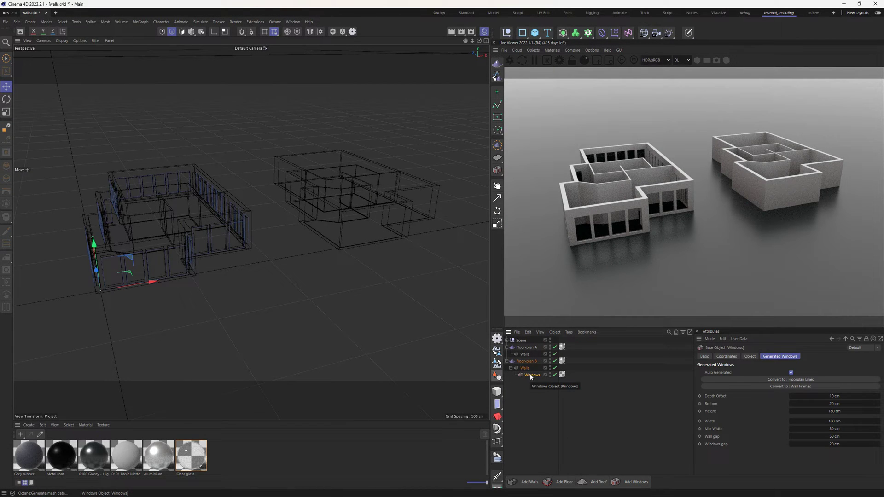
{"action": "left_click", "coordinate": [525, 369]}
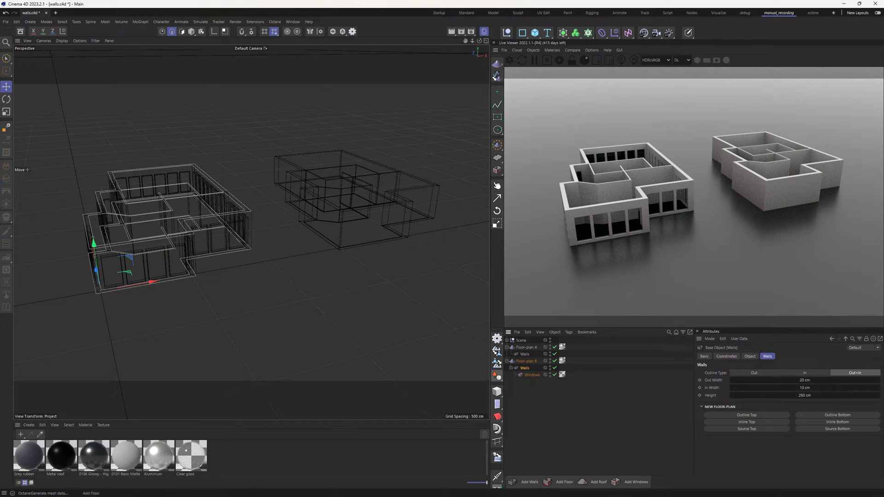
{"action": "key", "text": "Delete"}
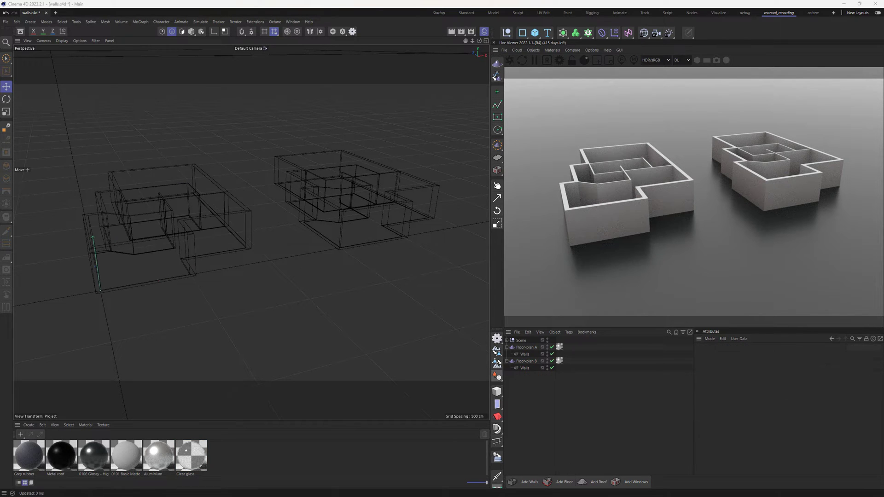
Add generated windows to Floor-plan B's walls and apply the Clear glass material to them
{"action": "left_click", "coordinate": [517, 369]}
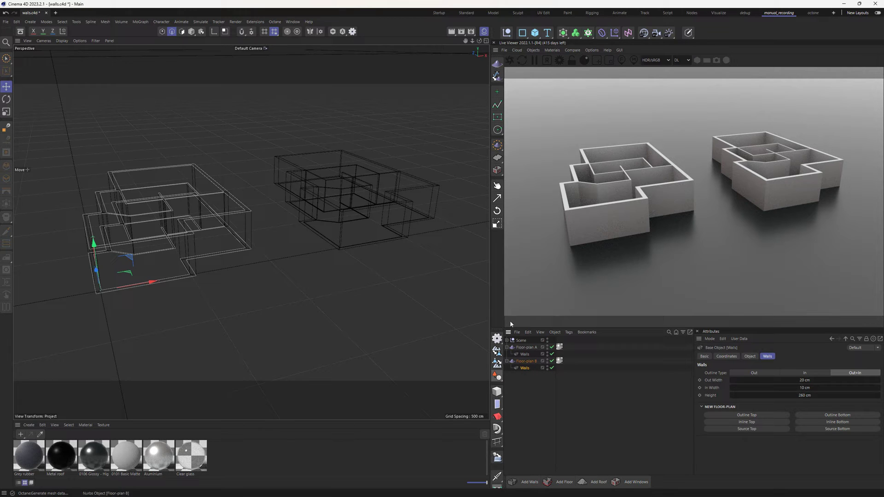
{"action": "left_click", "coordinate": [631, 482]}
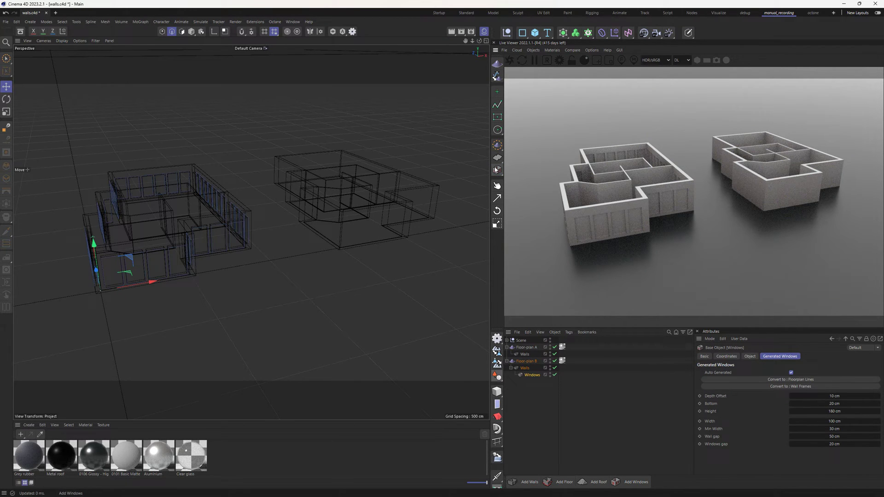
{"action": "left_click_drag", "start_coordinate": [187, 461], "coordinate": [534, 376]}
{"action": "left_click", "coordinate": [533, 376]}
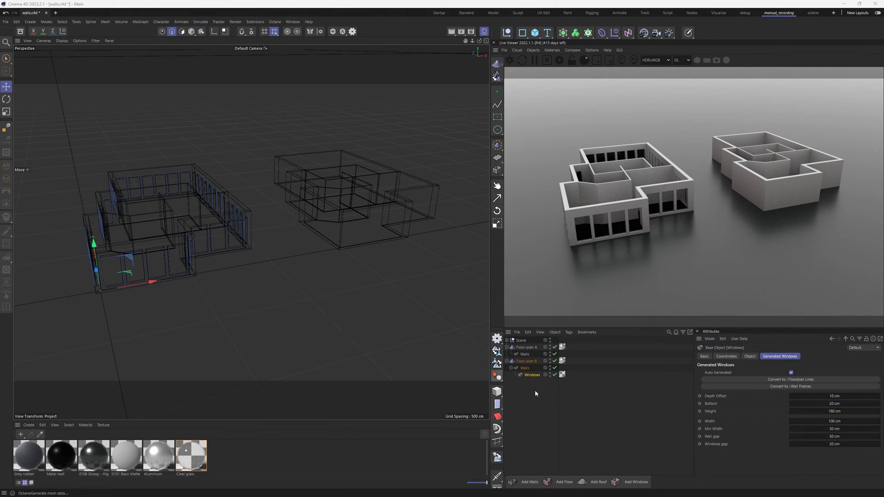
Create a separate Windows object with nothing selected and parent it to the walls of Floor-plan A
{"action": "left_click", "coordinate": [535, 391]}
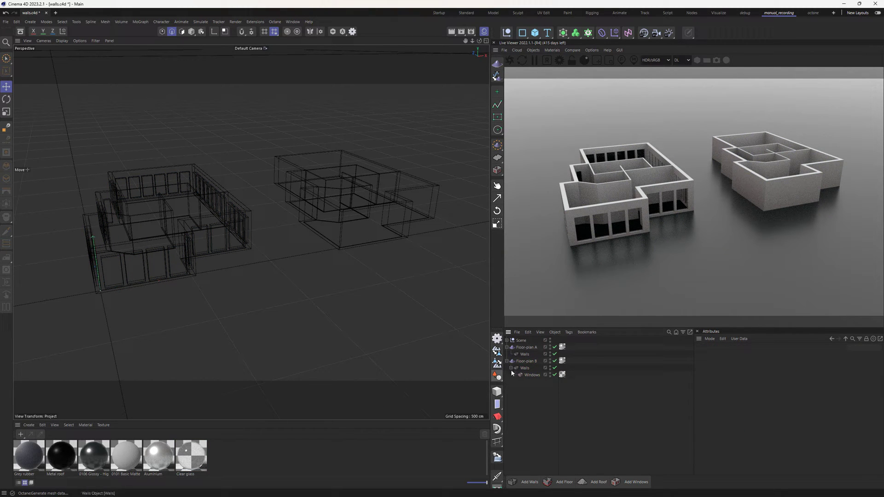
{"action": "left_click", "coordinate": [497, 171]}
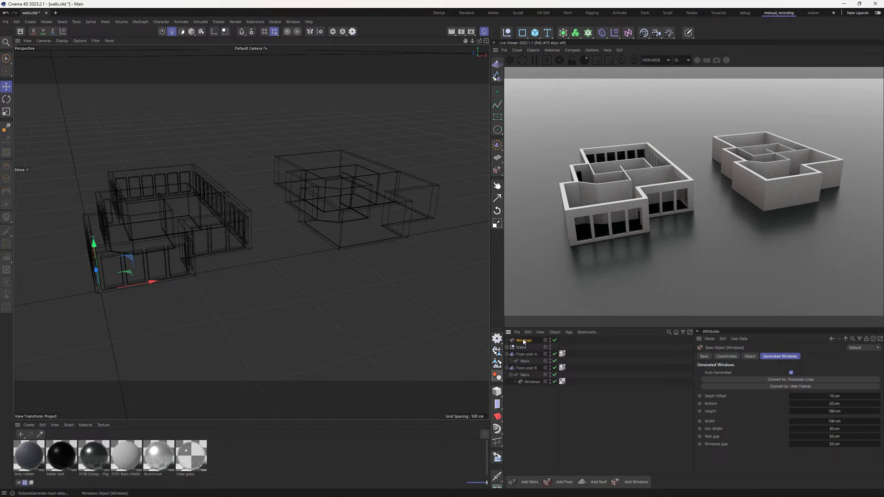
{"action": "left_click_drag", "start_coordinate": [524, 341], "coordinate": [531, 362]}
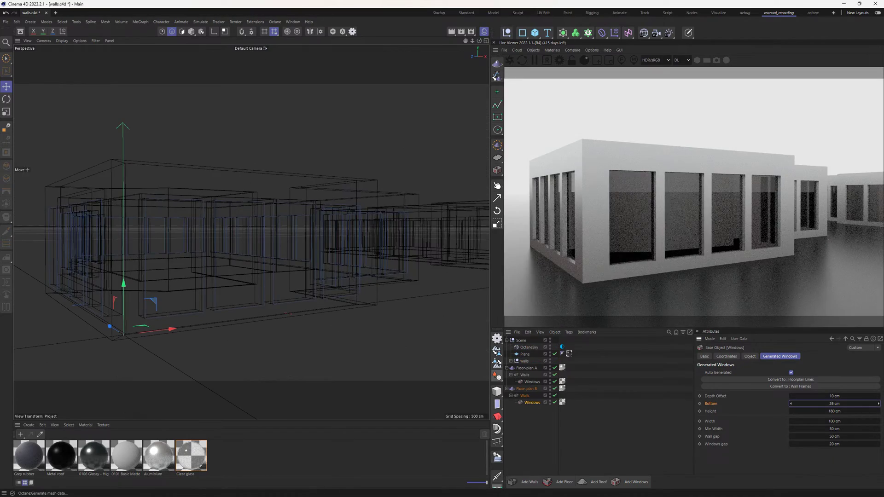
Set Floor-plan B's windows to bottom 0, height 199, width and min width 140, wall gap 0 and windows gap 3 cm, and adjust the depth offset
{"action": "left_click_drag", "start_coordinate": [834, 411], "coordinate": [797, 405]}
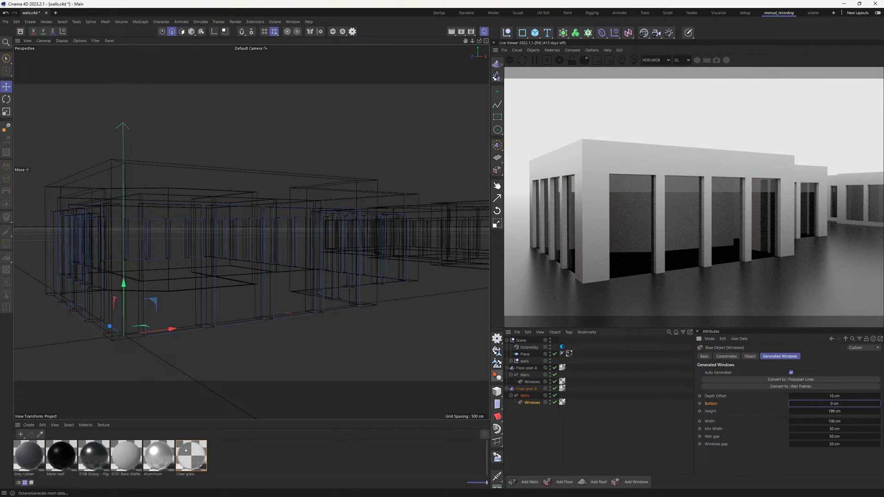
{"action": "left_click", "coordinate": [834, 421]}
{"action": "left_click_drag", "start_coordinate": [831, 421], "coordinate": [842, 444]}
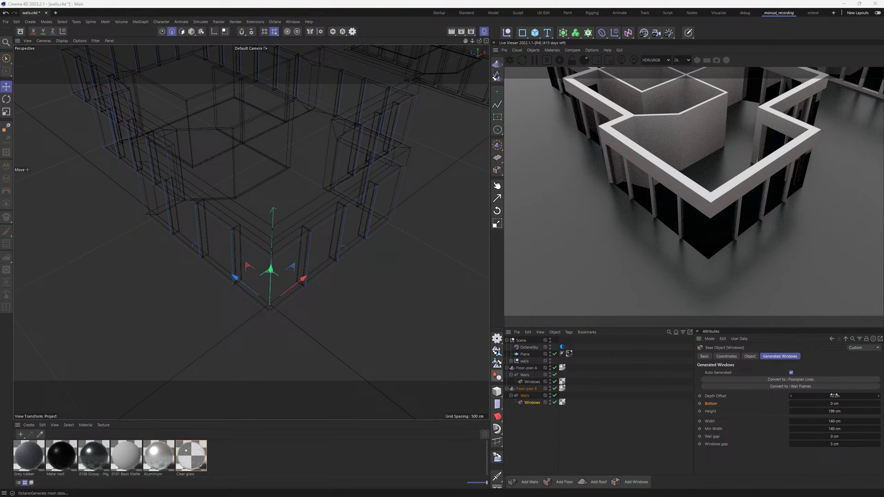
{"action": "mouse_move", "coordinate": [834, 396]}
{"action": "left_mouse_down"}
{"action": "mouse_move", "coordinate": [844, 396]}
{"action": "mouse_move", "coordinate": [826, 395]}
{"action": "left_mouse_up"}
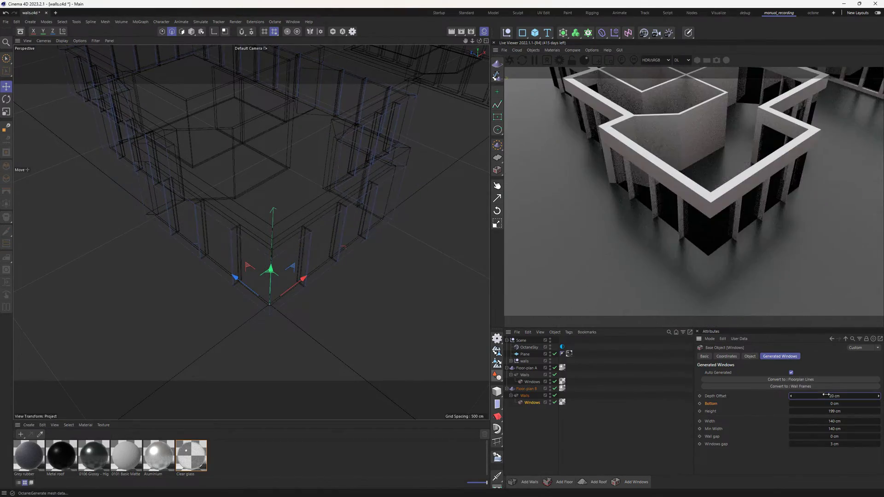
{"action": "left_click_drag", "start_coordinate": [324, 302], "coordinate": [330, 248], "text": "alt"}
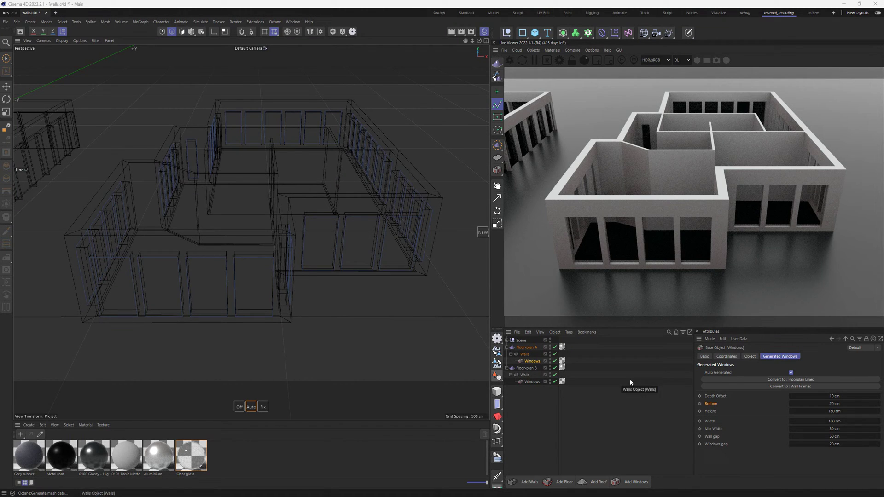
Convert Floor-plan A's generated windows to floorplan lines, discard the converted lines and reselect the Windows object
{"action": "left_click", "coordinate": [736, 380]}
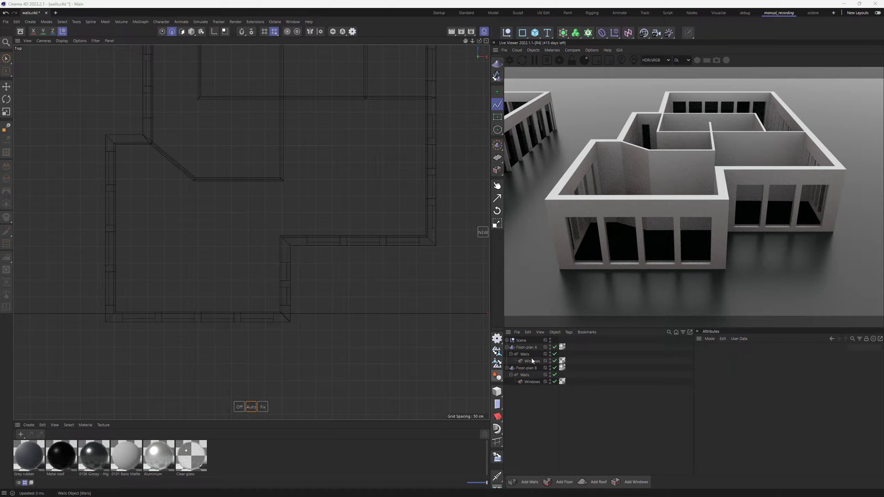
{"action": "left_click", "coordinate": [531, 361]}
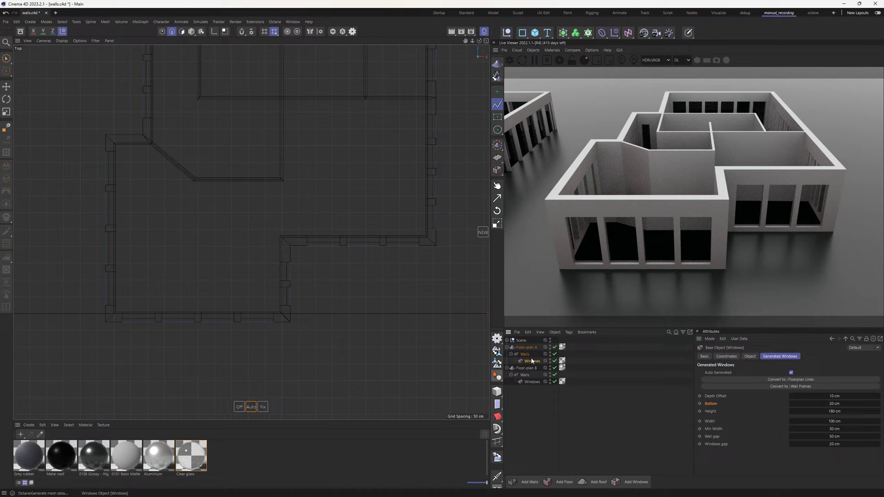
Draw two separate window lines along the front outer wall of Floor-plan A in top view with the Line tool
{"action": "left_click", "coordinate": [497, 104]}
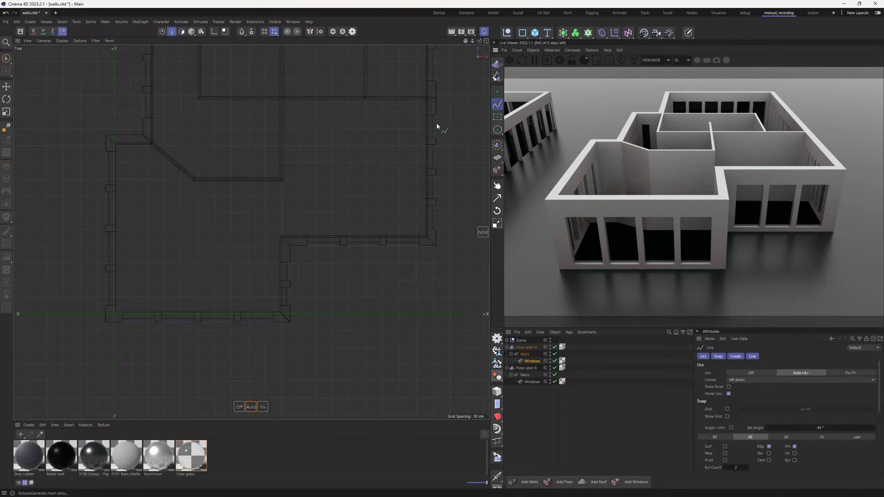
{"action": "left_click", "coordinate": [140, 322]}
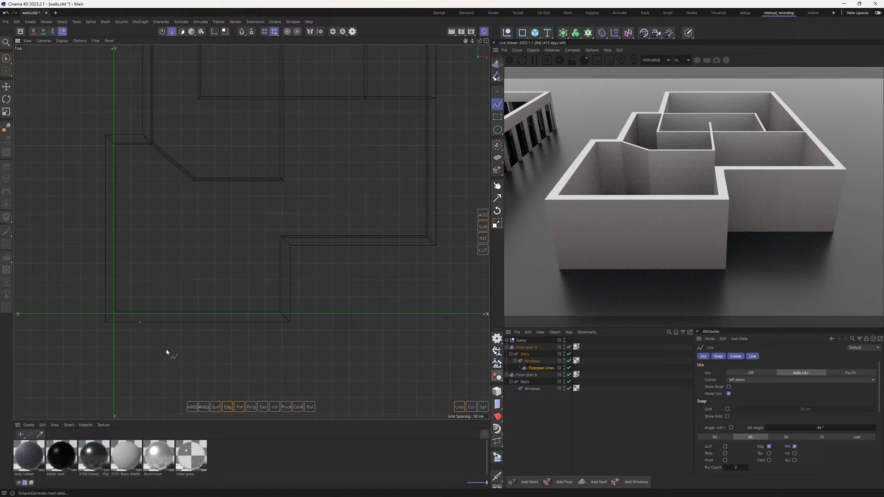
{"action": "left_click", "coordinate": [191, 323]}
{"action": "left_click", "coordinate": [220, 321]}
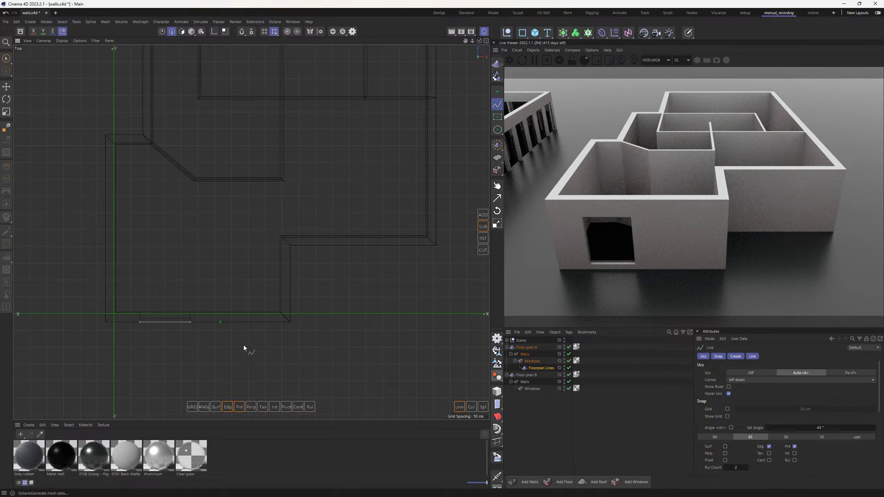
{"action": "left_click", "coordinate": [271, 322]}
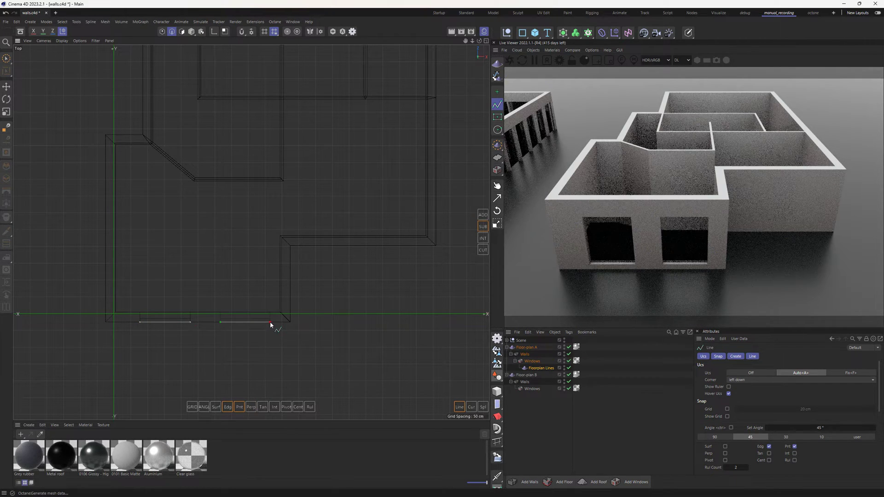
Draw one wide window line along the recessed front wall and another along the interior wall beside the diagonal section
{"action": "left_click", "coordinate": [303, 246]}
{"action": "left_click", "coordinate": [413, 247]}
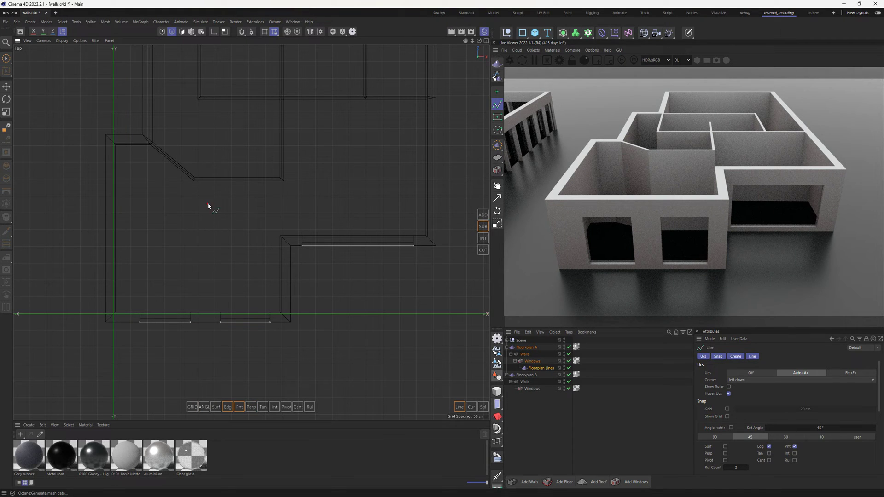
{"action": "left_click", "coordinate": [212, 184]}
{"action": "left_click", "coordinate": [211, 185]}
{"action": "left_click", "coordinate": [263, 183]}
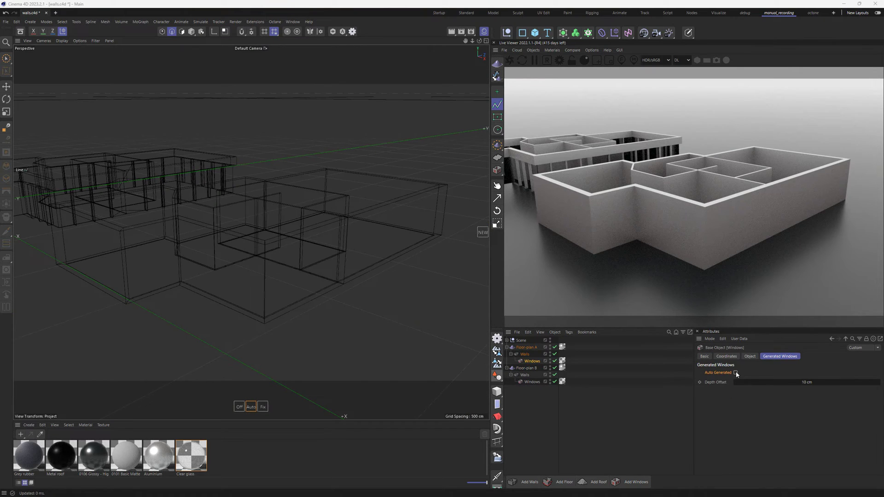
Enable auto-generated windows on Floor-plan A and convert the generated windows to floorplan lines
{"action": "left_click", "coordinate": [735, 373]}
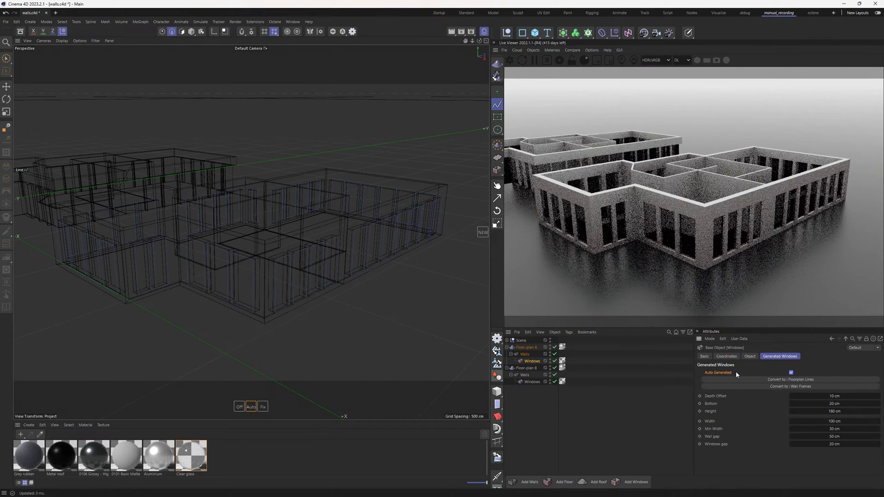
{"action": "left_click", "coordinate": [780, 380]}
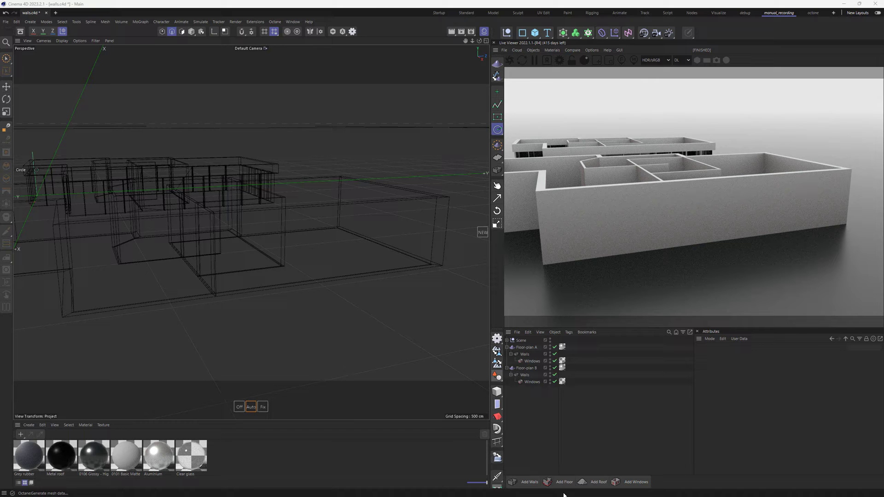
Draw merged rectangular window openings on Floor-plan A's long outer wall: a stepped shape and a tall one about 46 by 173 cm with side notches
{"action": "left_click", "coordinate": [532, 361]}
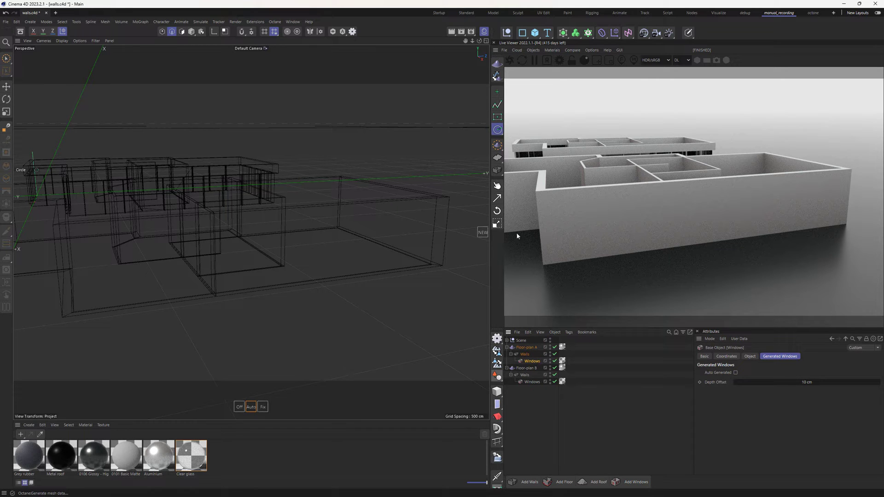
{"action": "left_click", "coordinate": [497, 116]}
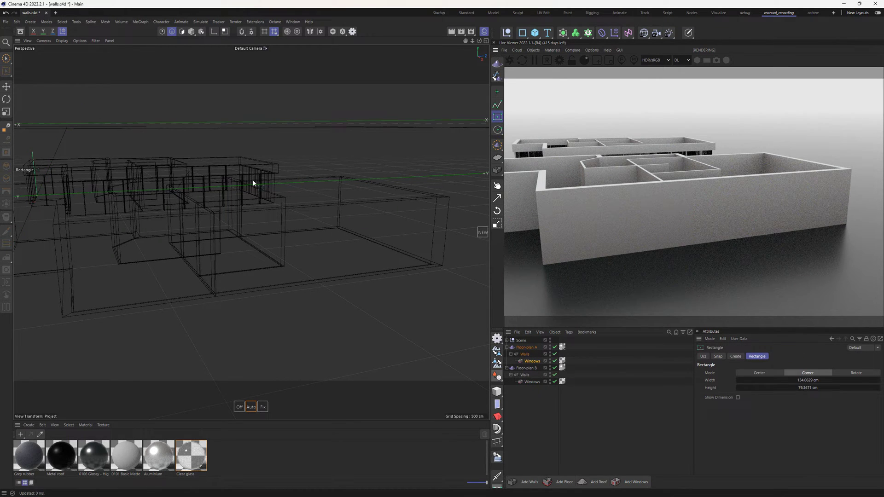
{"action": "mouse_move", "coordinate": [92, 237]}
{"action": "left_mouse_down"}
{"action": "mouse_move", "coordinate": [140, 278]}
{"action": "mouse_move", "coordinate": [131, 290]}
{"action": "left_mouse_up"}
{"action": "left_click_drag", "start_coordinate": [206, 236], "coordinate": [171, 263]}
{"action": "left_click_drag", "start_coordinate": [228, 225], "coordinate": [243, 280]}
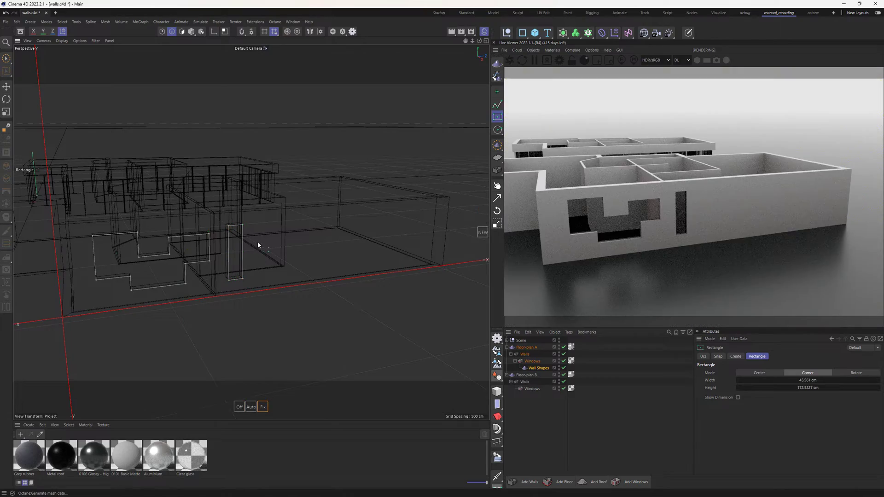
{"action": "mouse_move", "coordinate": [253, 231]}
{"action": "left_mouse_down"}
{"action": "mouse_move", "coordinate": [239, 245]}
{"action": "mouse_move", "coordinate": [247, 267]}
{"action": "mouse_move", "coordinate": [240, 275]}
{"action": "left_mouse_up"}
Draw several circular window openings with the Circle tool along the rest of the same outer wall, beside the rectangular shapes
{"action": "left_click", "coordinate": [497, 129]}
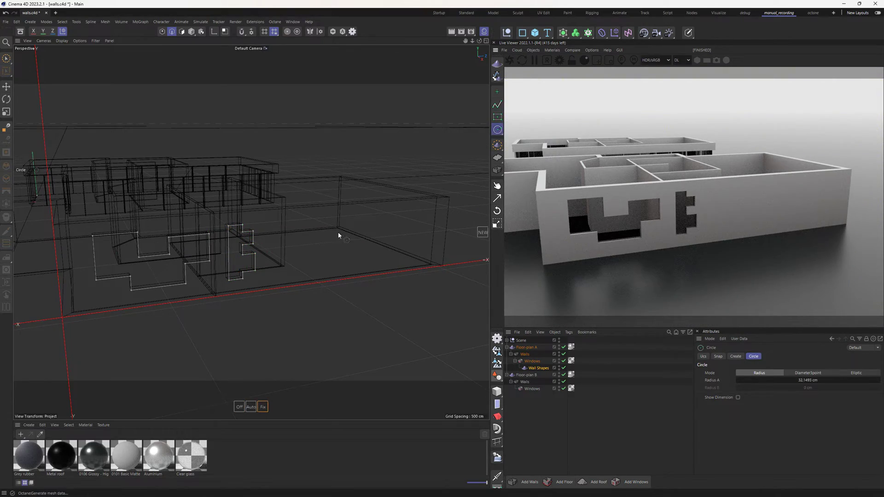
{"action": "left_click_drag", "start_coordinate": [307, 233], "coordinate": [309, 251]}
{"action": "left_click_drag", "start_coordinate": [322, 257], "coordinate": [337, 269]}
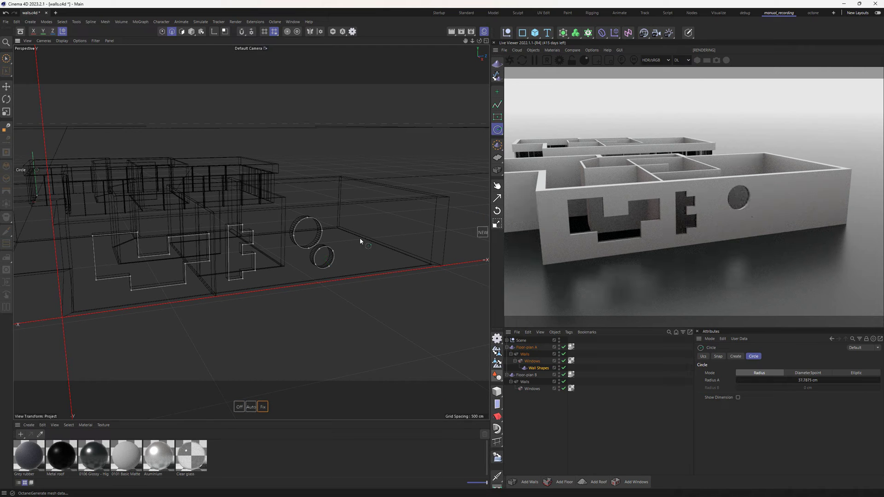
{"action": "mouse_move", "coordinate": [345, 230]}
{"action": "left_mouse_down"}
{"action": "mouse_move", "coordinate": [344, 247]}
{"action": "mouse_move", "coordinate": [383, 252]}
{"action": "left_mouse_up"}
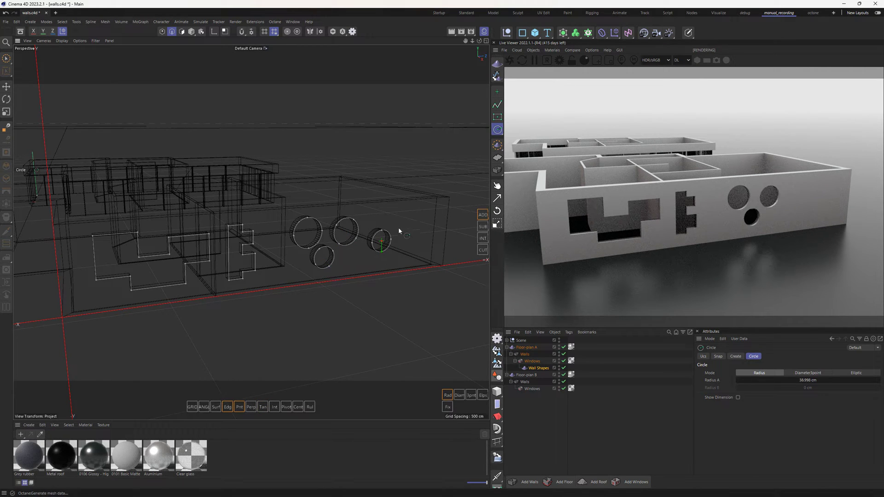
{"action": "mouse_move", "coordinate": [405, 218]}
{"action": "left_mouse_down"}
{"action": "mouse_move", "coordinate": [411, 254]}
{"action": "mouse_move", "coordinate": [417, 239]}
{"action": "left_mouse_up"}
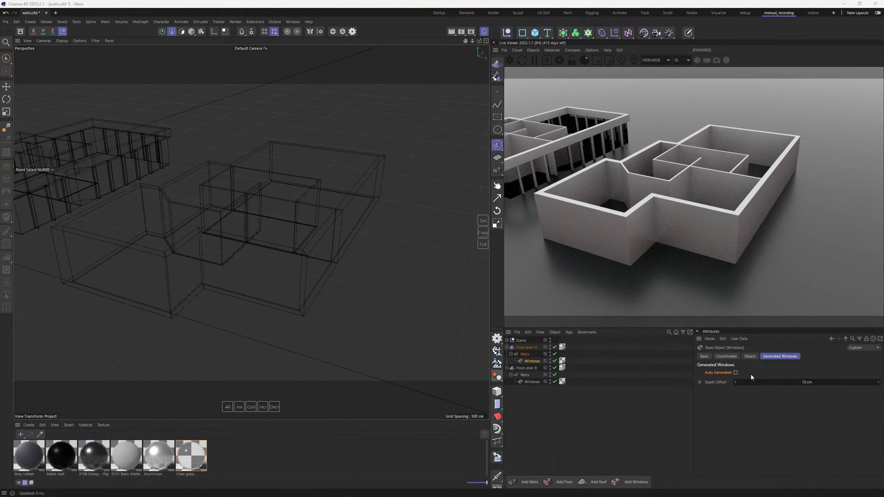
Turn Floor-plan A's auto-generated windows back on and convert them to wall frames
{"action": "left_click", "coordinate": [737, 372]}
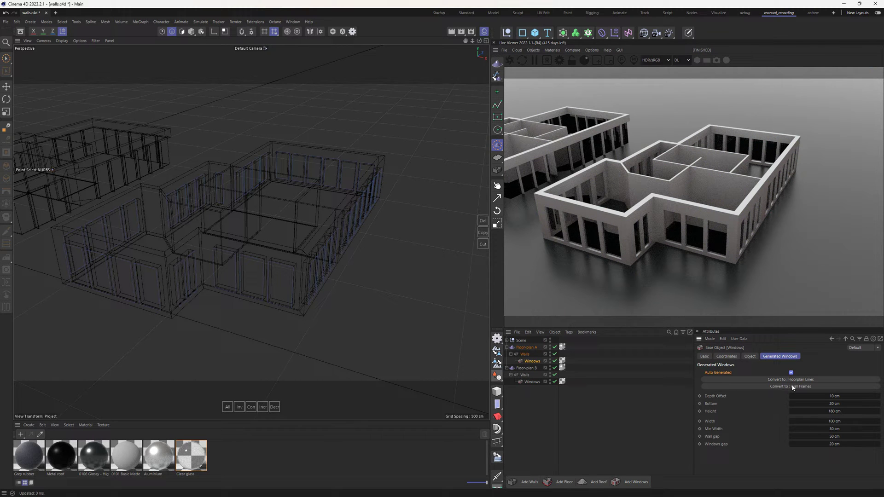
{"action": "left_click", "coordinate": [793, 387]}
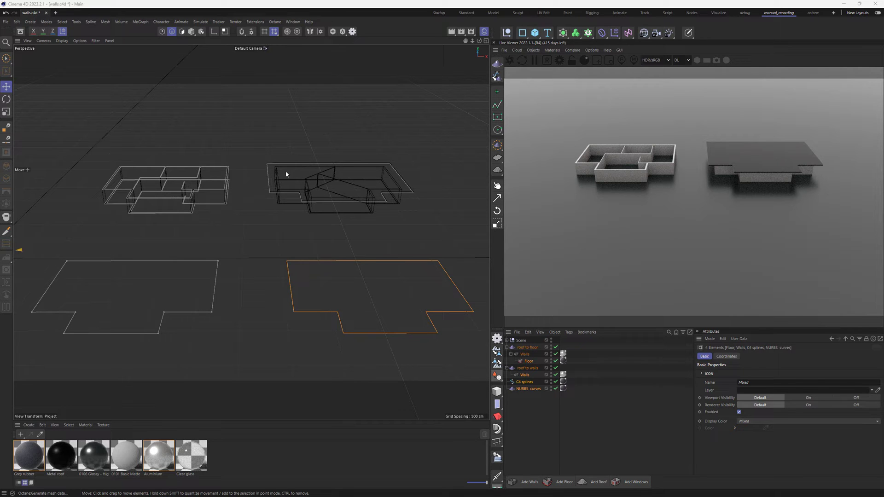
Add roofs to the selected Floor, Walls, C4 splines and NURBS curves objects
{"action": "left_click", "coordinate": [598, 482]}
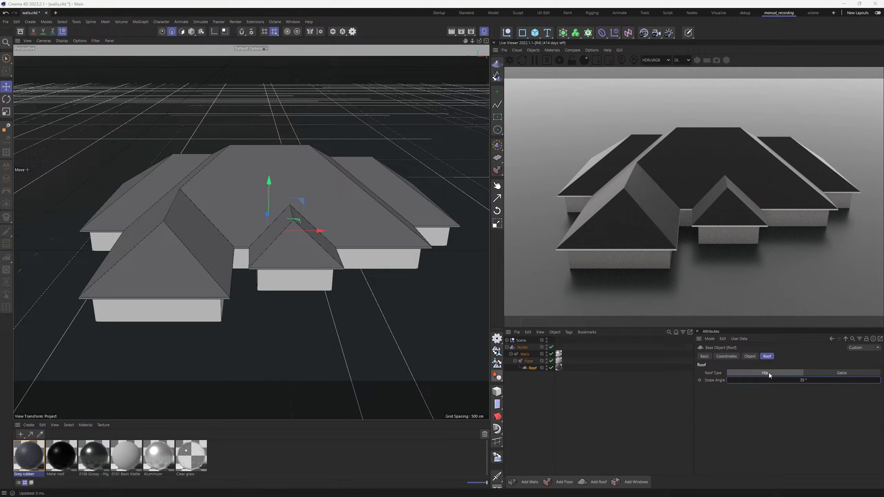
Vary the slope angle of the hip roof and settle on 30°
{"action": "left_click_drag", "start_coordinate": [862, 382], "coordinate": [727, 382]}
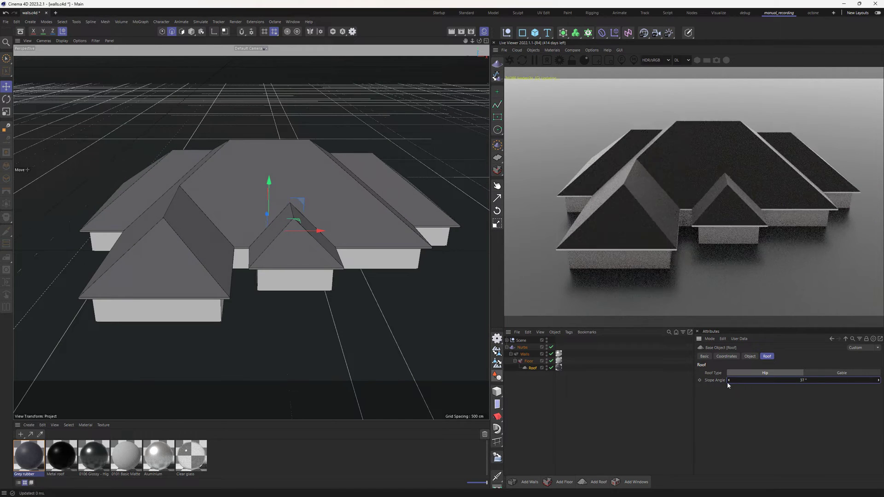
{"action": "left_click", "coordinate": [728, 382]}
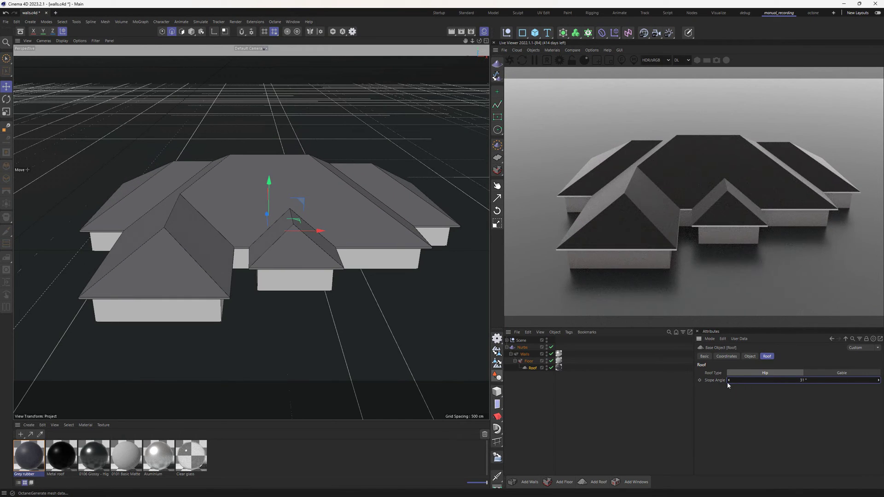
{"action": "left_click", "coordinate": [727, 382]}
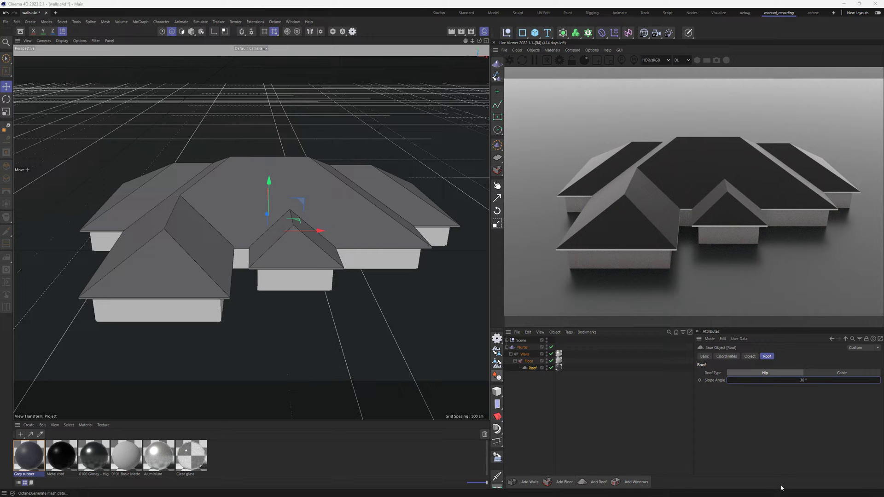
Change the roof type to Gable with automatic gable edges, sweep the hip-gable ratio through its range and end at 0%
{"action": "left_click", "coordinate": [839, 373]}
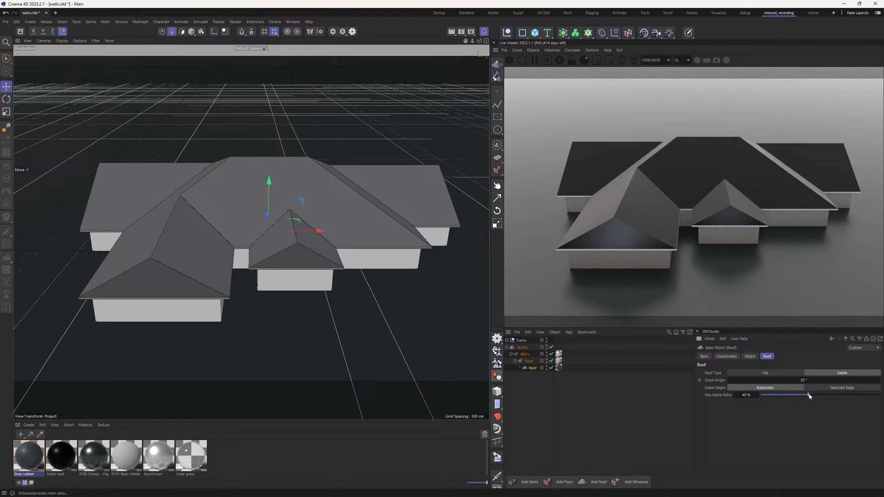
{"action": "left_click_drag", "start_coordinate": [808, 395], "coordinate": [880, 396]}
{"action": "left_click_drag", "start_coordinate": [881, 396], "coordinate": [760, 396]}
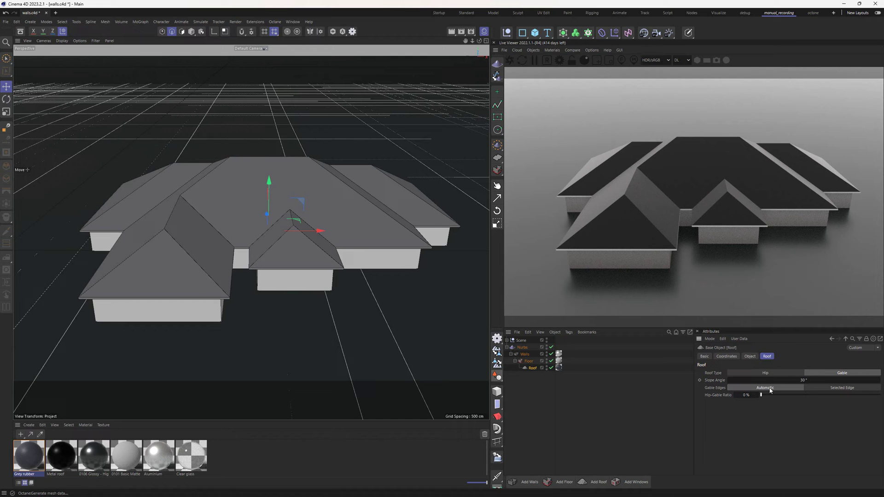
{"action": "mouse_move", "coordinate": [762, 396]}
{"action": "left_mouse_down"}
{"action": "mouse_move", "coordinate": [812, 397]}
{"action": "mouse_move", "coordinate": [756, 398]}
{"action": "left_mouse_up"}
Set the gable edges to Selected Edge and parent the roof to a new outline top floor plan generated from the Floor object
{"action": "left_click", "coordinate": [497, 145]}
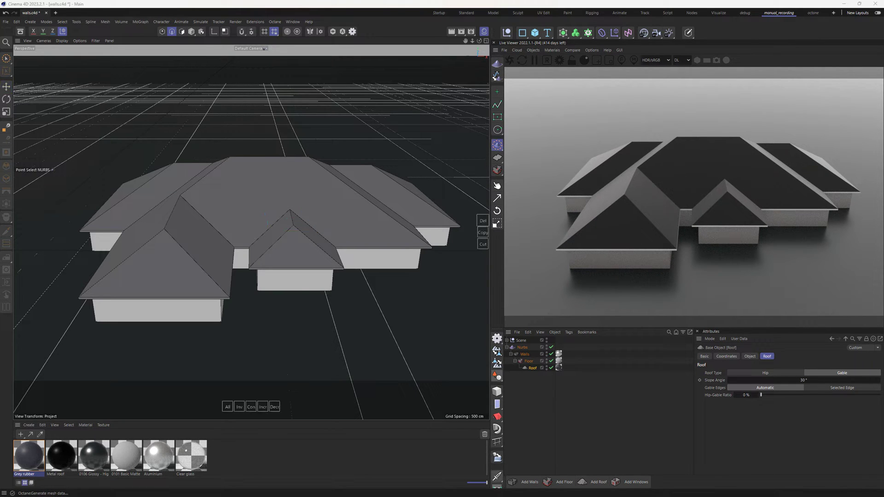
{"action": "left_click", "coordinate": [821, 388]}
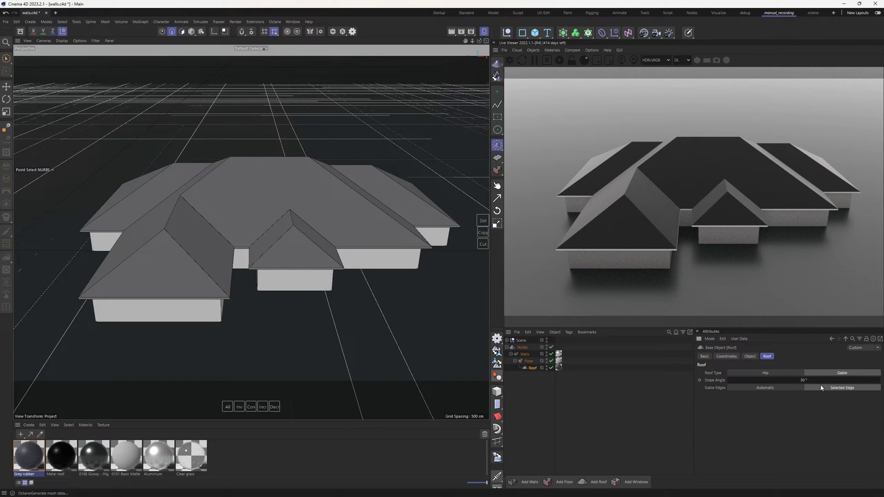
{"action": "left_click", "coordinate": [530, 362]}
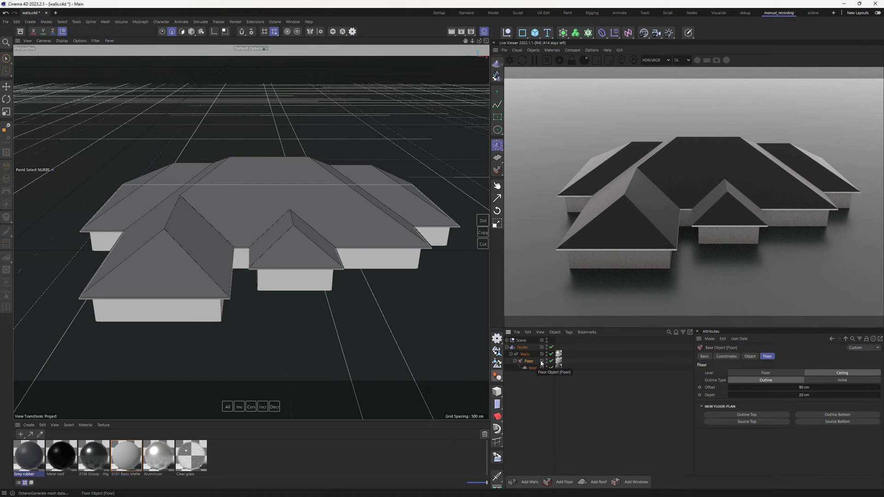
{"action": "left_click", "coordinate": [764, 415]}
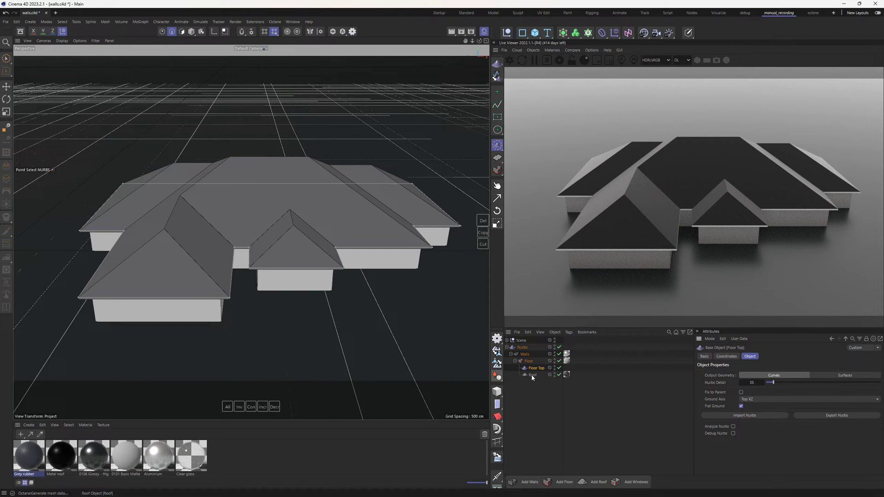
{"action": "left_click_drag", "start_coordinate": [533, 374], "coordinate": [540, 368]}
Select the outline edges at the building's right end and at the fronts of the small and large wings as gable edges
{"action": "left_click_drag", "start_coordinate": [377, 237], "coordinate": [423, 239]}
{"action": "left_click", "coordinate": [455, 257]}
{"action": "left_click_drag", "start_coordinate": [312, 290], "coordinate": [306, 261], "text": "shift"}
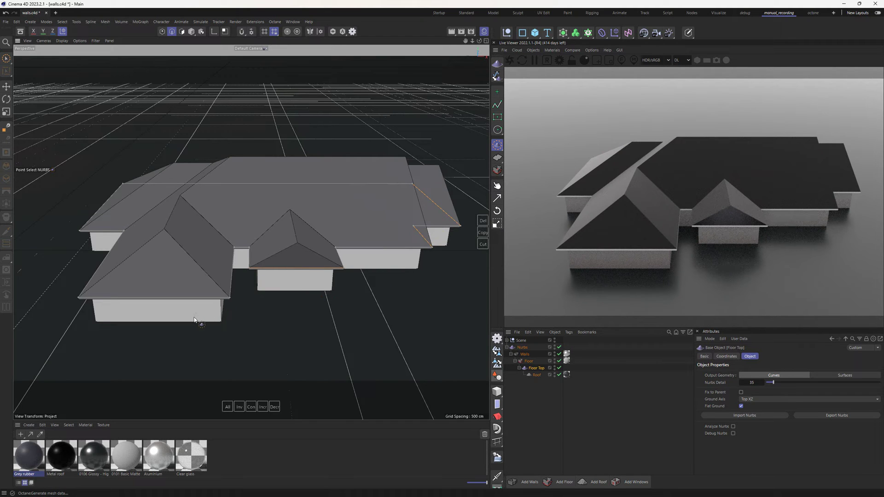
{"action": "left_click_drag", "start_coordinate": [196, 318], "coordinate": [201, 273], "text": "shift"}
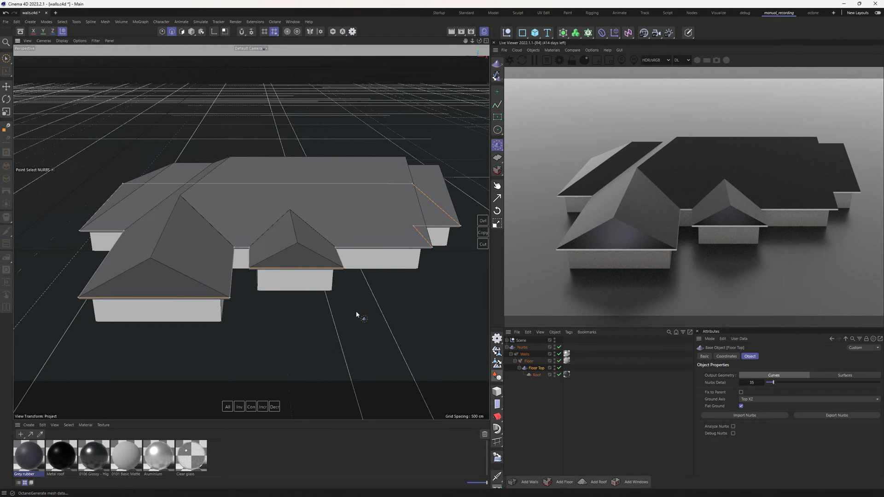
Select all edges of the Floor Top outline and deselect individual side edges of the main block and wings to form single-slope roof sections
{"action": "left_click", "coordinate": [228, 407]}
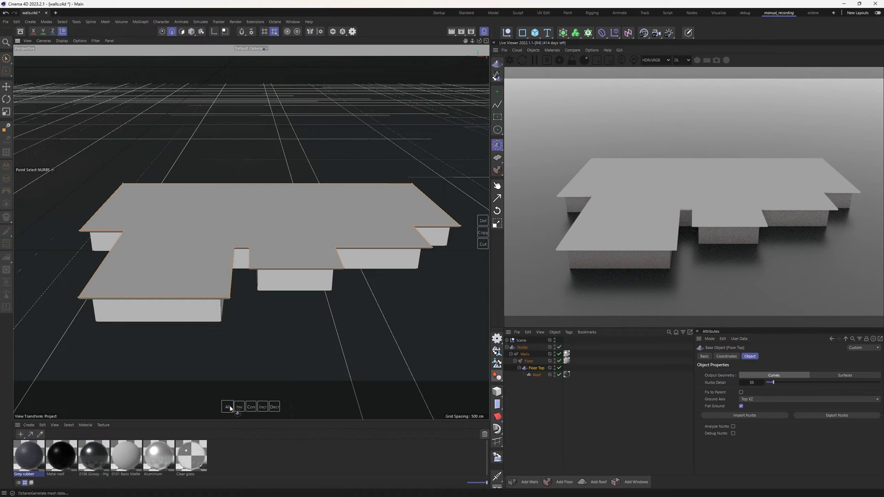
{"action": "left_click", "coordinate": [206, 297]}
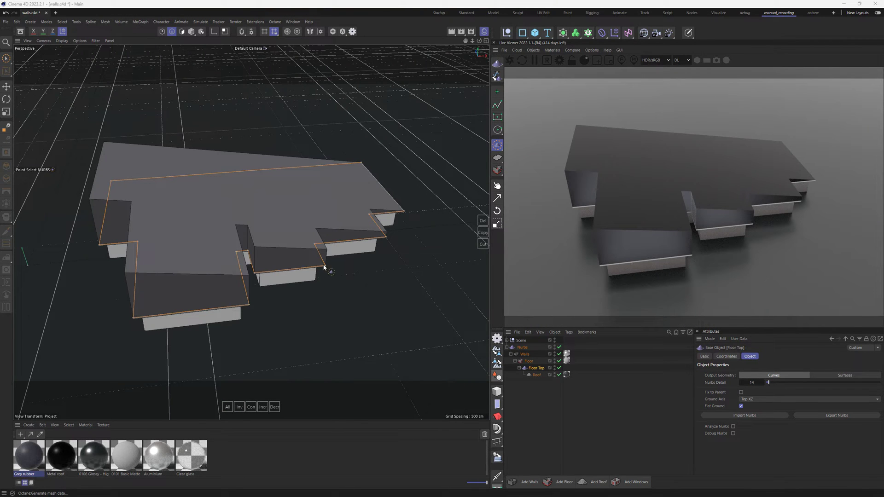
{"action": "left_click_drag", "start_coordinate": [97, 216], "coordinate": [108, 217]}
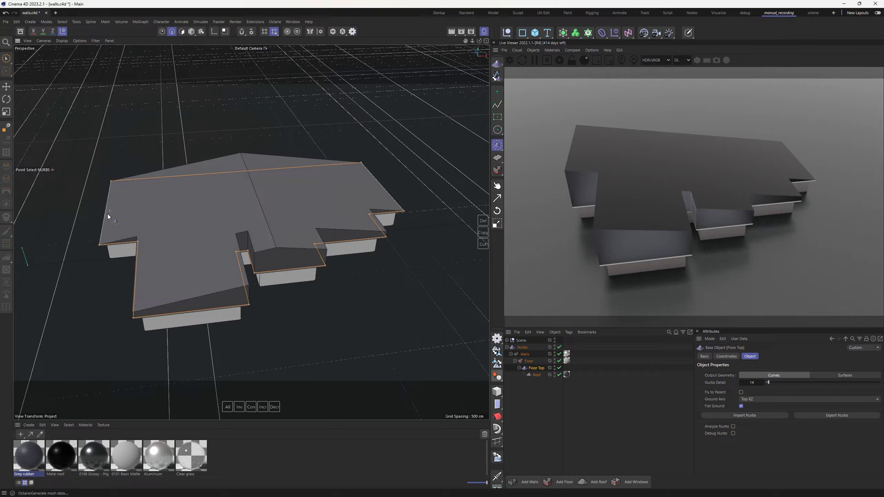
{"action": "left_click", "coordinate": [381, 227]}
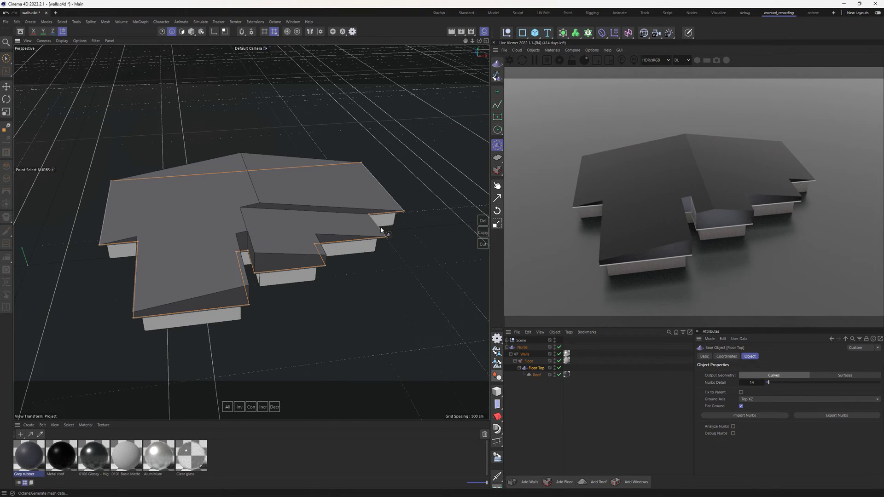
{"action": "left_click", "coordinate": [135, 279]}
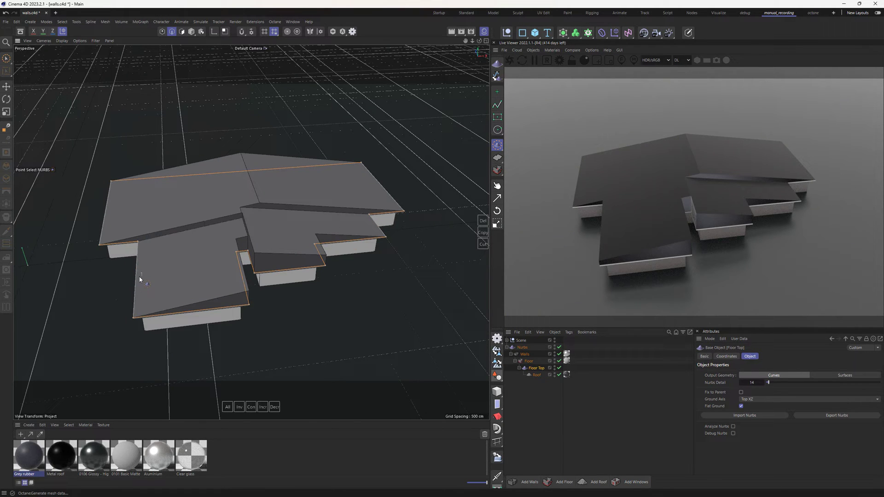
{"action": "left_click", "coordinate": [321, 256]}
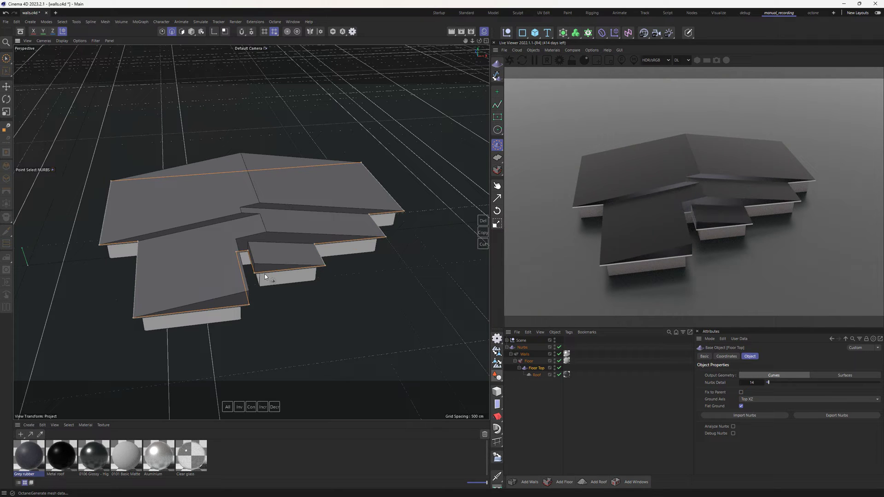
{"action": "left_click", "coordinate": [241, 274]}
{"action": "left_click", "coordinate": [250, 260]}
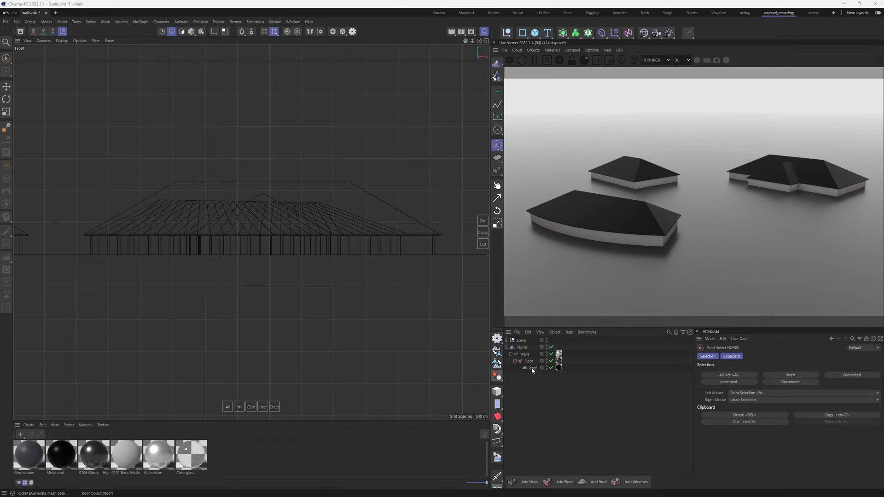
Draw a slope profile for the three-building roof in the front view from eave to ridge, and bend it into an S-curve
{"action": "left_click", "coordinate": [533, 368]}
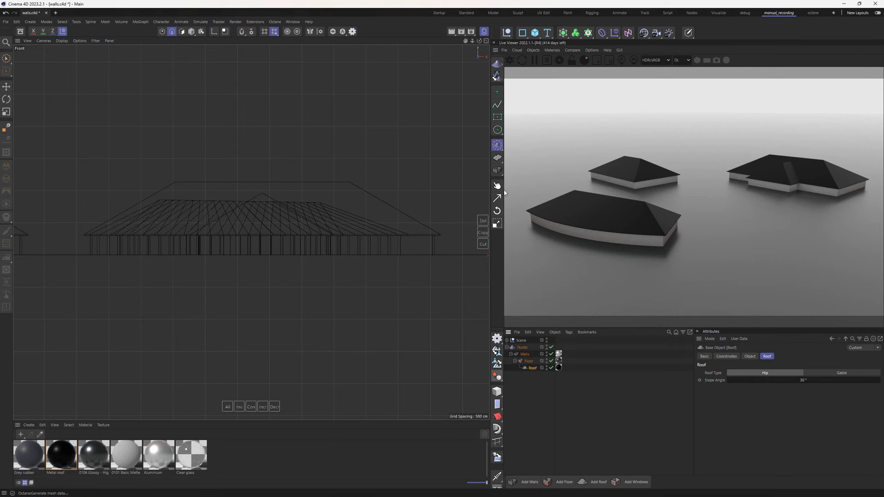
{"action": "left_click", "coordinate": [497, 105]}
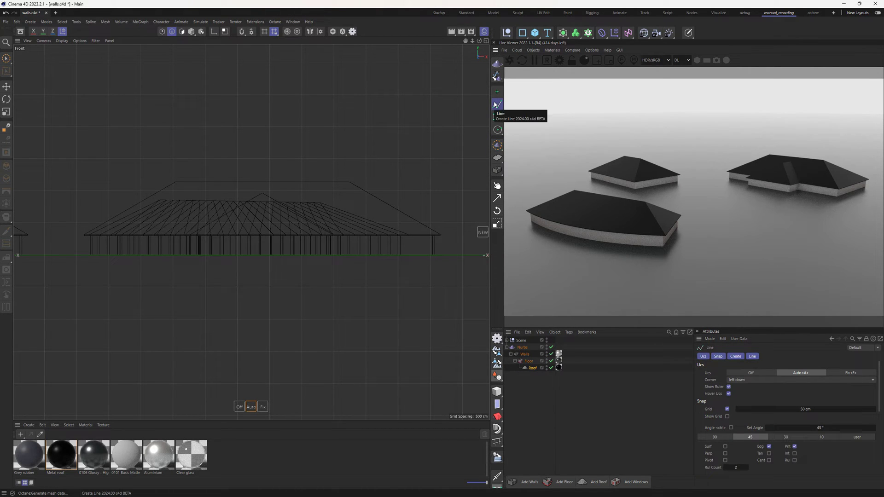
{"action": "left_click", "coordinate": [85, 235]}
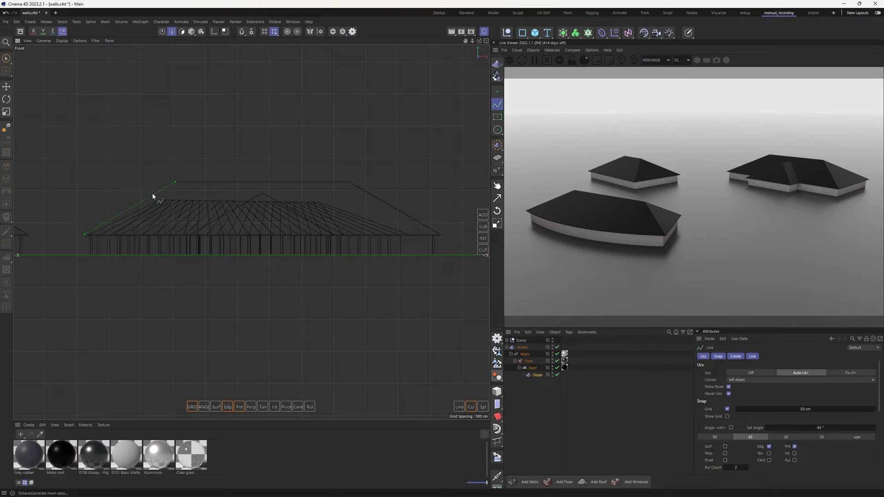
{"action": "left_click_drag", "start_coordinate": [136, 205], "coordinate": [171, 211]}
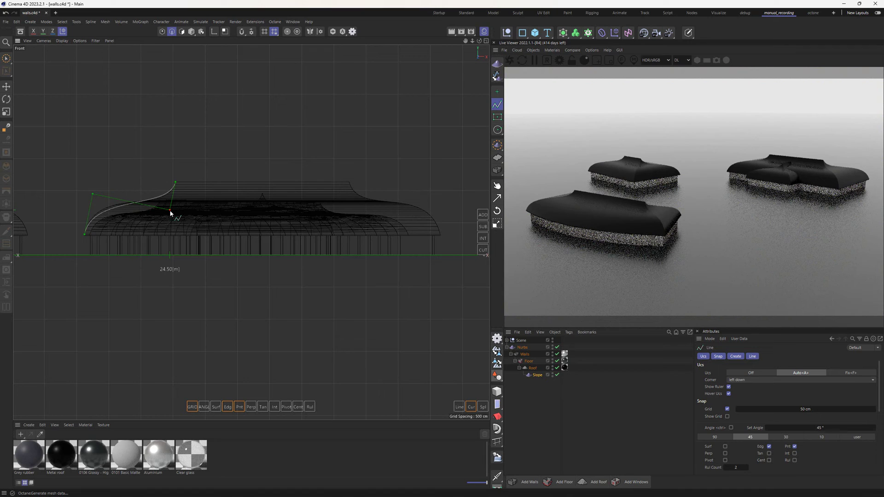
Change the Roof object's roof type to Gable
{"action": "left_click", "coordinate": [534, 368]}
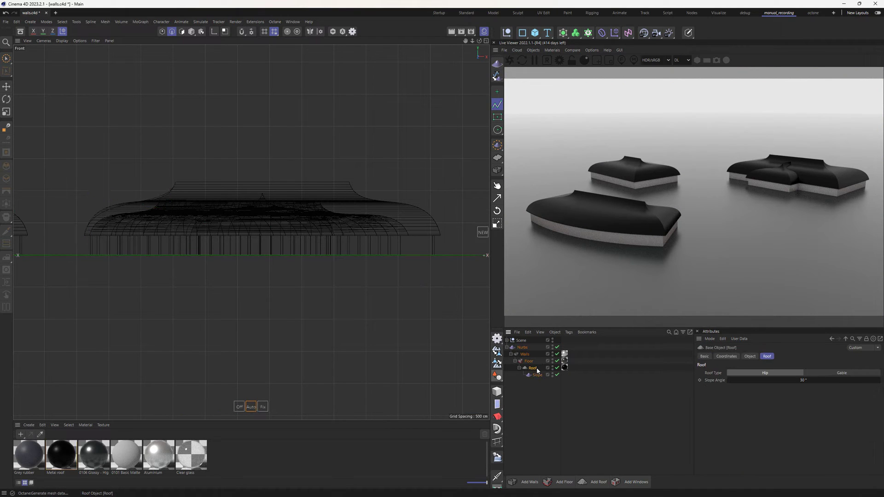
{"action": "left_click", "coordinate": [850, 373]}
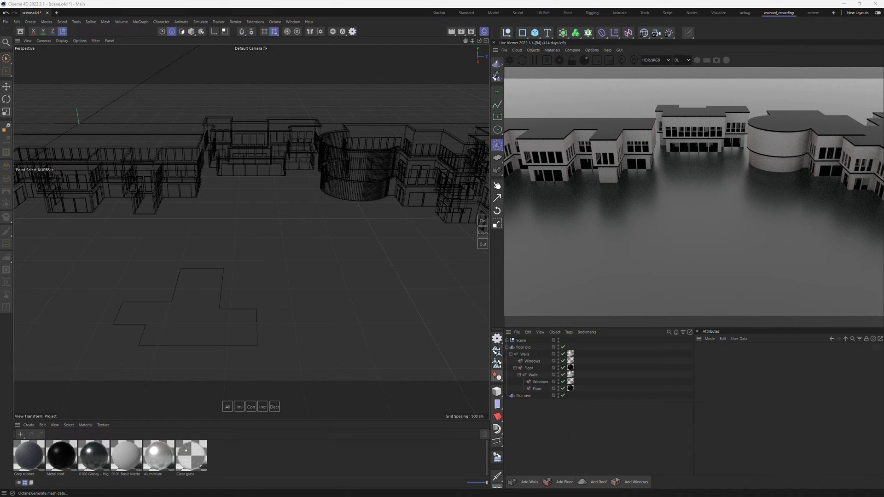
Copy the Walls hierarchy from the old floor plan onto the new floor plan and save the scene
{"action": "left_click_drag", "start_coordinate": [524, 354], "coordinate": [519, 397]}
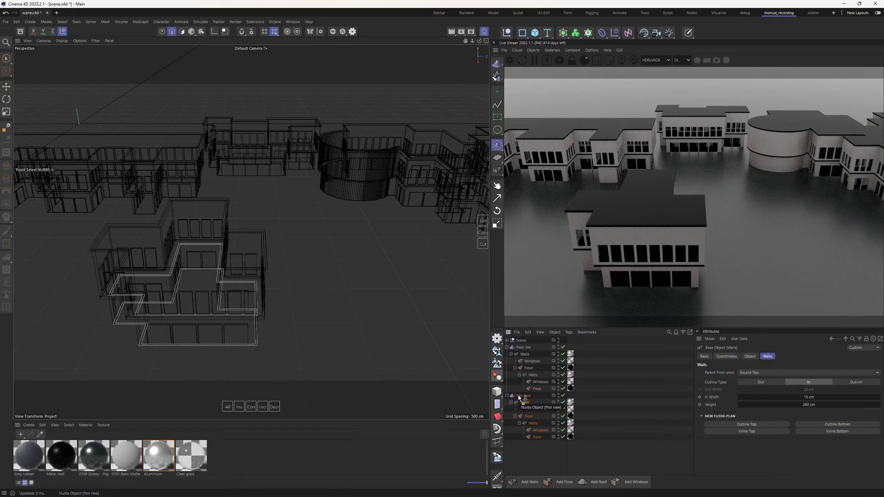
{"action": "left_click_drag", "start_coordinate": [180, 311], "coordinate": [307, 250], "text": "alt"}
{"action": "key", "text": "ctrl+s"}
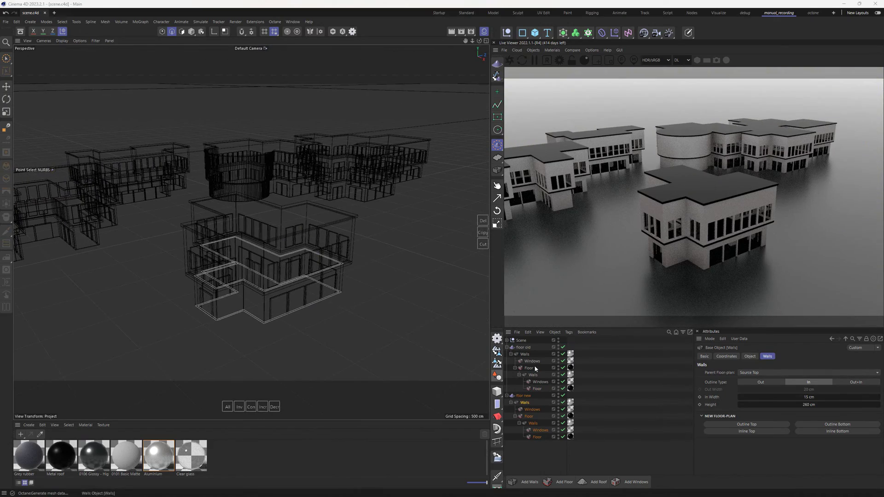
Detach the top Floor object and duplicate the upper storey's Floor, Walls and Windows three more times as a nested stack of storeys
{"action": "left_click", "coordinate": [507, 348]}
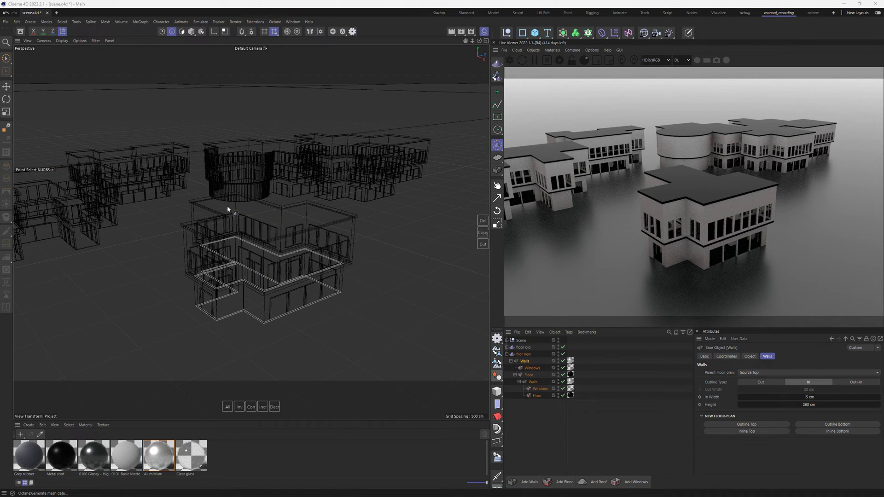
{"action": "left_click_drag", "start_coordinate": [537, 396], "coordinate": [525, 420]}
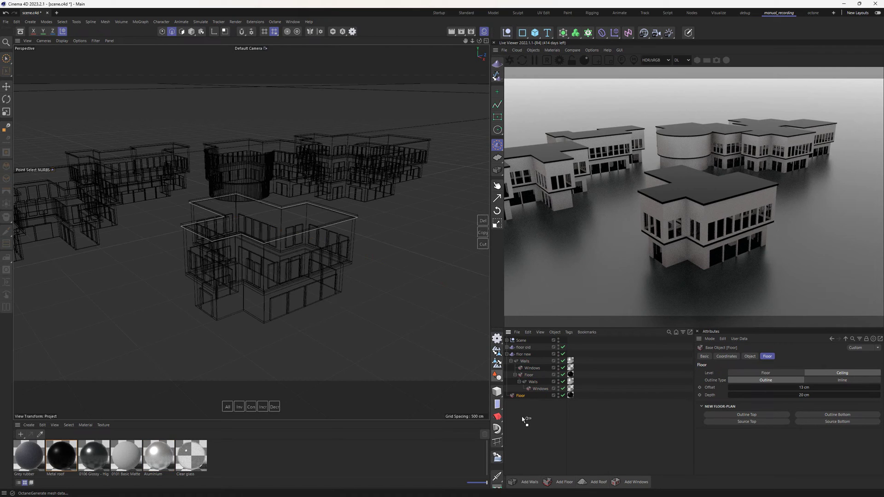
{"action": "left_click", "coordinate": [529, 375]}
{"action": "left_click", "coordinate": [538, 389], "text": "shift"}
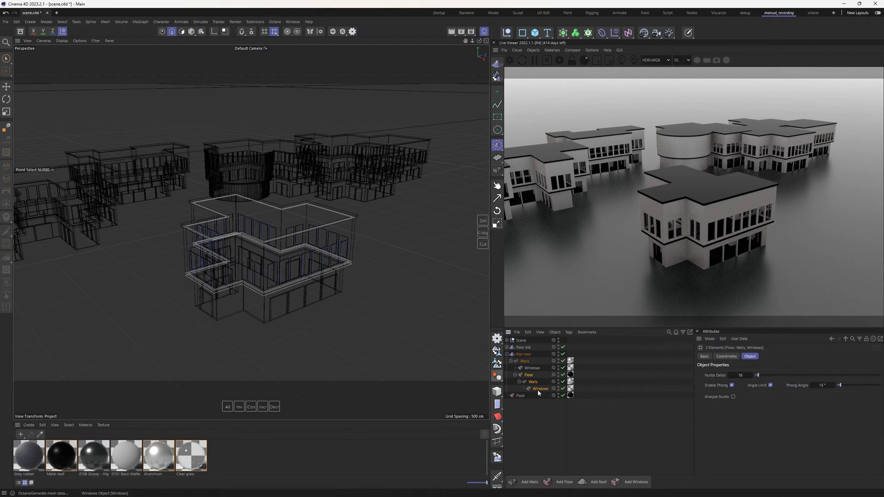
{"action": "left_click_drag", "start_coordinate": [514, 372], "coordinate": [556, 433], "text": "ctrl"}
{"action": "left_click_drag", "start_coordinate": [286, 241], "coordinate": [286, 214], "text": "alt"}
{"action": "left_click_drag", "start_coordinate": [301, 175], "coordinate": [215, 238], "text": "alt"}
{"action": "left_click_drag", "start_coordinate": [239, 250], "coordinate": [256, 244], "text": "alt"}
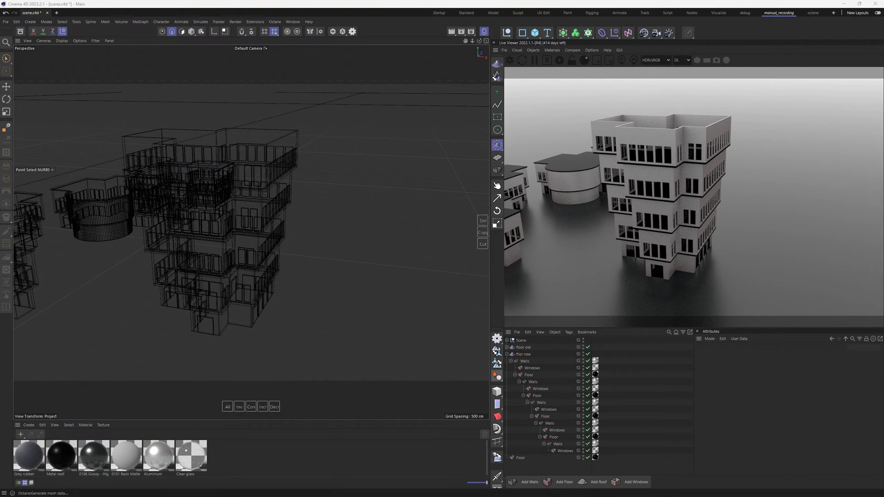
Set the Parent Floor-plan of the three upper Walls to Source Top, and nest the detached Floor under the topmost Walls
{"action": "left_click", "coordinate": [542, 403]}
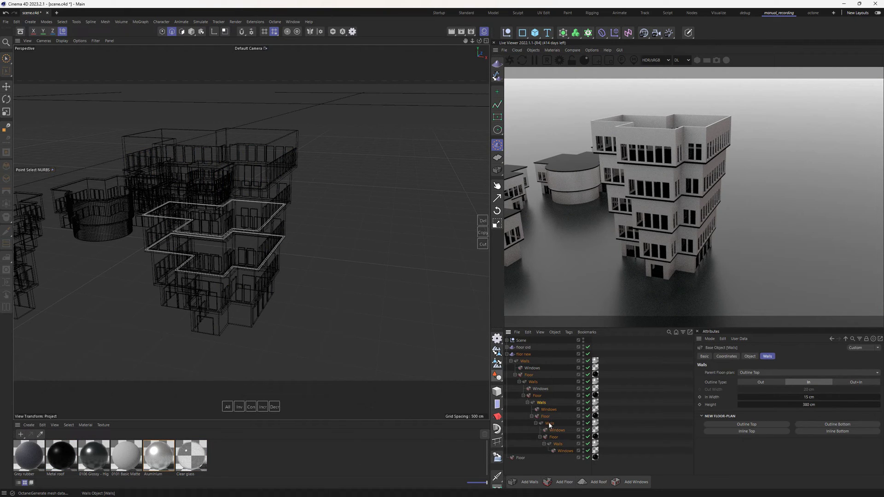
{"action": "left_click", "coordinate": [549, 424], "text": "ctrl"}
{"action": "left_click", "coordinate": [558, 445], "text": "ctrl"}
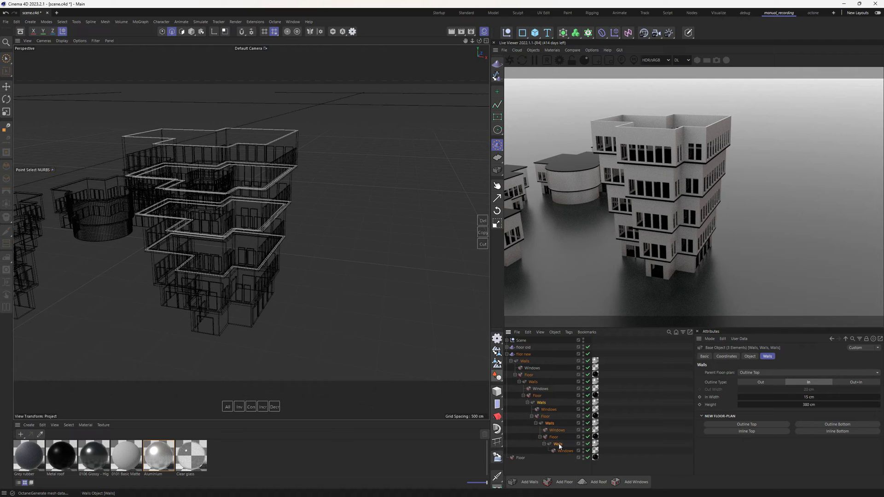
{"action": "left_click", "coordinate": [753, 373]}
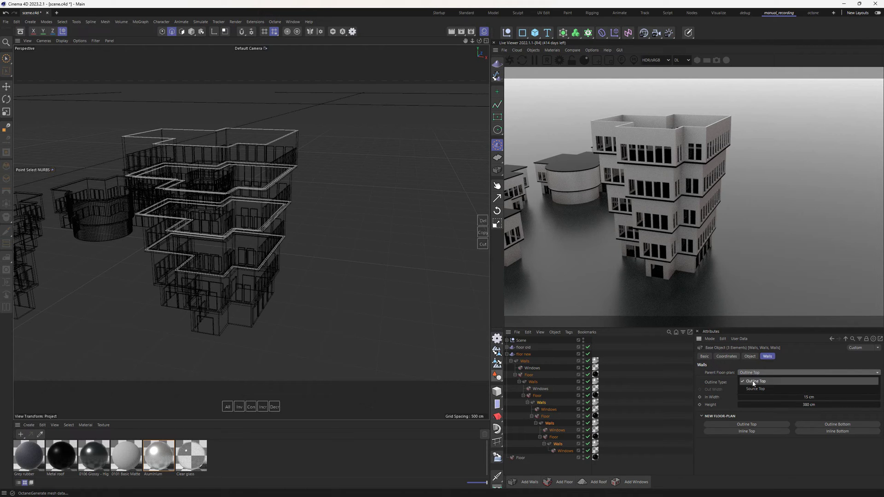
{"action": "left_click", "coordinate": [753, 388]}
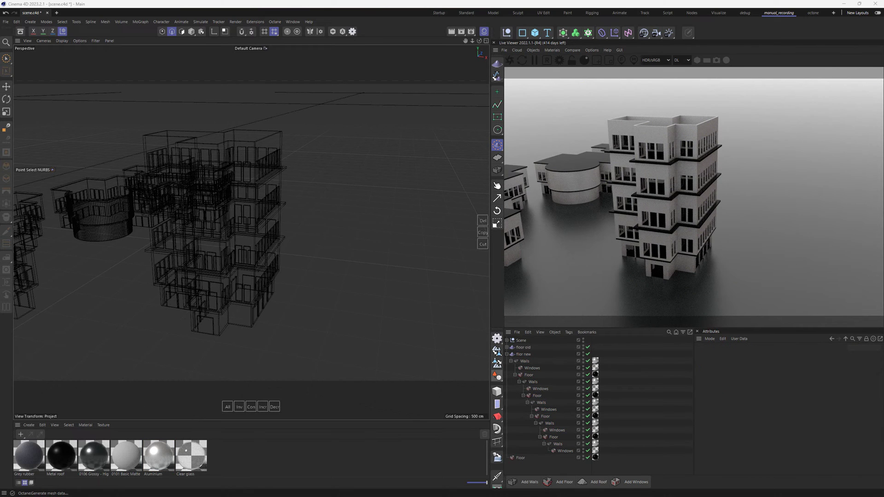
{"action": "left_click_drag", "start_coordinate": [547, 460], "coordinate": [564, 455]}
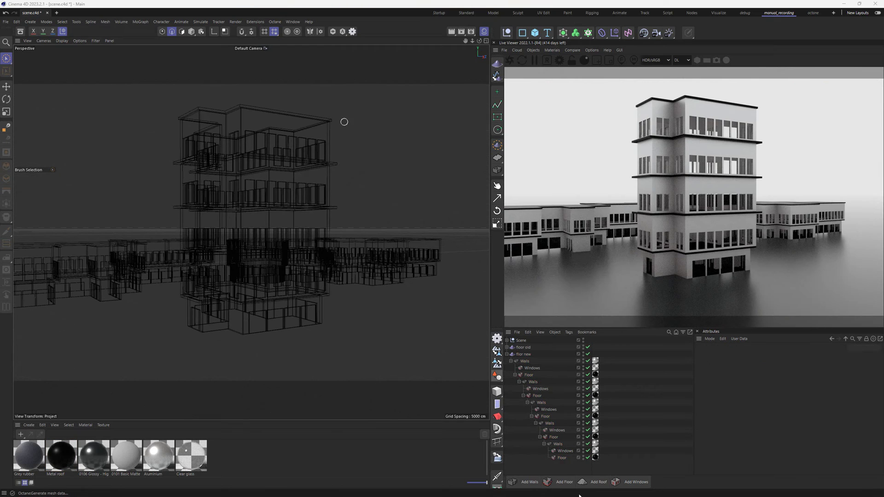
Set the Windows of the third and fourth storeys to 200 cm width, 200 cm minimum width and 0 cm wall gap
{"action": "left_click", "coordinate": [549, 410]}
{"action": "left_click", "coordinate": [555, 431], "text": "ctrl"}
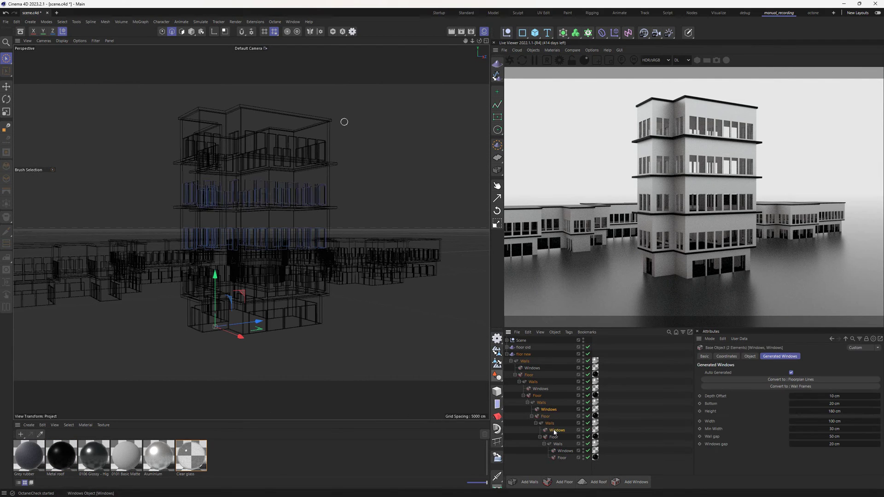
{"action": "left_click", "coordinate": [833, 421]}
{"action": "type", "text": "200"}
{"action": "key", "text": "Tab"}
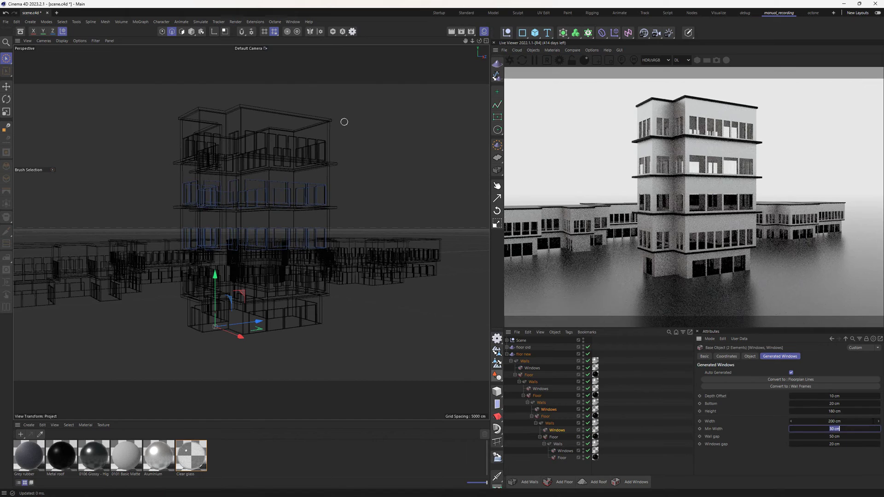
{"action": "type", "text": "200"}
{"action": "key", "text": "Tab"}
{"action": "type", "text": "0"}
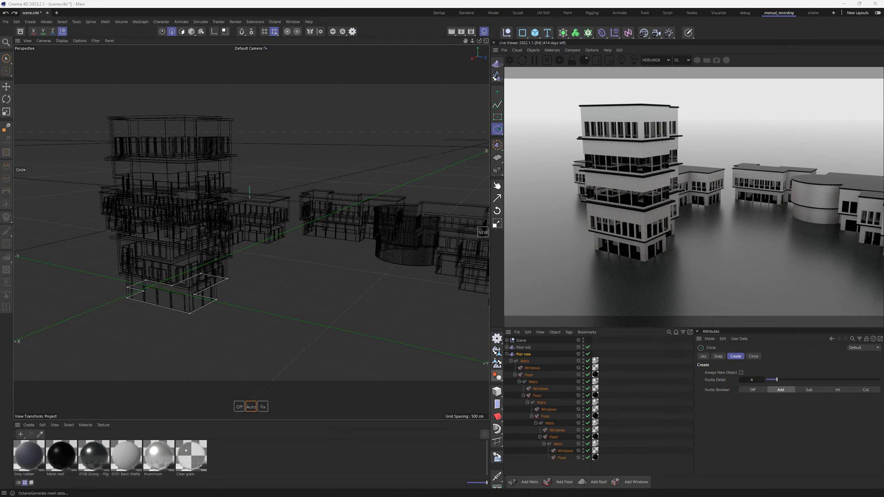
Set the Nurbs Detail to 14 and add overlapping rectangles to the new floor plan in top view as a second, separate building outline
{"action": "left_click_drag", "start_coordinate": [777, 380], "coordinate": [813, 380]}
{"action": "left_click", "coordinate": [497, 117]}
{"action": "key", "text": "F2"}
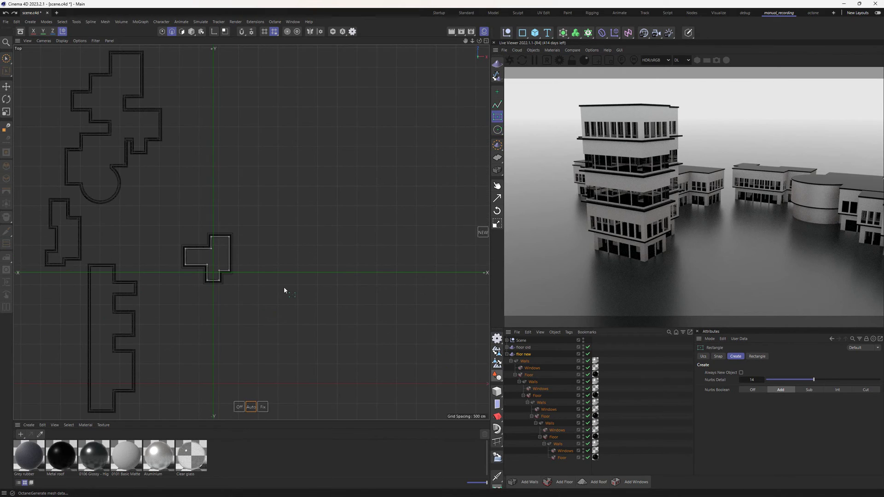
{"action": "scroll", "coordinate": [251, 240], "scroll_direction": "up", "scroll_amount": 3}
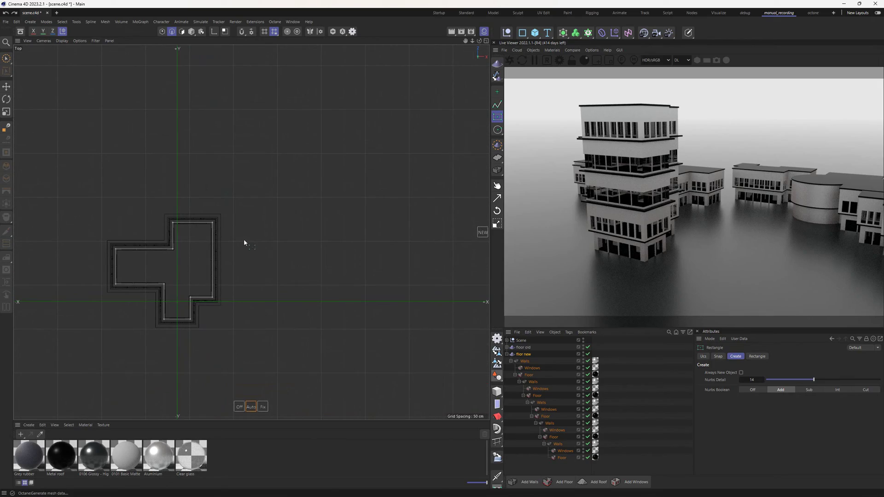
{"action": "mouse_move", "coordinate": [255, 238]}
{"action": "left_mouse_down"}
{"action": "mouse_move", "coordinate": [306, 289]}
{"action": "mouse_move", "coordinate": [178, 147]}
{"action": "mouse_move", "coordinate": [160, 142]}
{"action": "mouse_move", "coordinate": [214, 227]}
{"action": "left_mouse_up"}
{"action": "left_click_drag", "start_coordinate": [135, 142], "coordinate": [115, 254]}
{"action": "left_click_drag", "start_coordinate": [164, 167], "coordinate": [165, 154]}
{"action": "mouse_move", "coordinate": [165, 115]}
{"action": "left_mouse_down"}
{"action": "mouse_move", "coordinate": [186, 169]}
{"action": "mouse_move", "coordinate": [168, 174]}
{"action": "left_mouse_up"}
{"action": "left_click_drag", "start_coordinate": [150, 148], "coordinate": [187, 148]}
{"action": "key", "text": "Escape"}
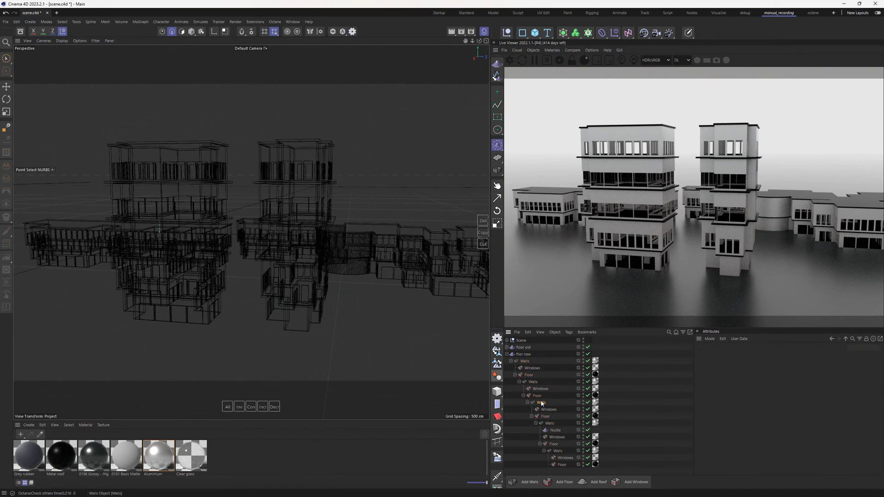
Create an Outline Top floor plan from the third storey's Walls, move it to the root level and nest the upper Floor hierarchy under it
{"action": "left_click", "coordinate": [541, 403]}
{"action": "left_click", "coordinate": [532, 416]}
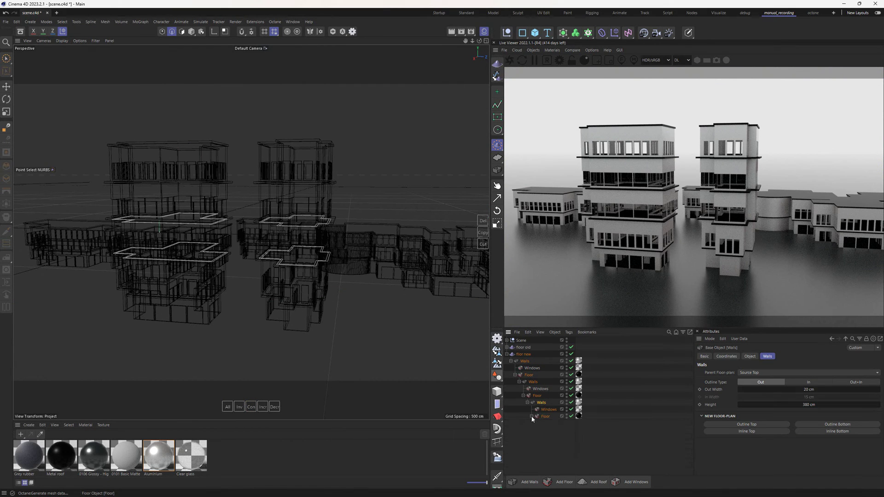
{"action": "left_click", "coordinate": [746, 425]}
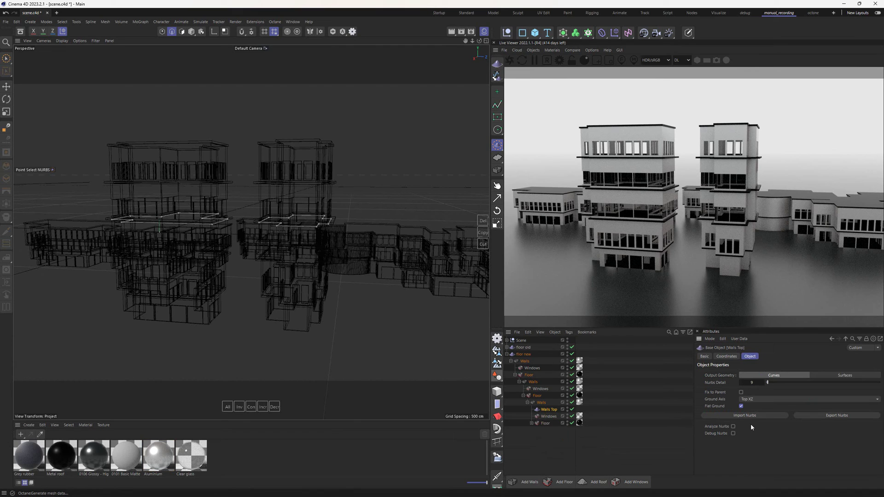
{"action": "left_click_drag", "start_coordinate": [548, 409], "coordinate": [527, 427]}
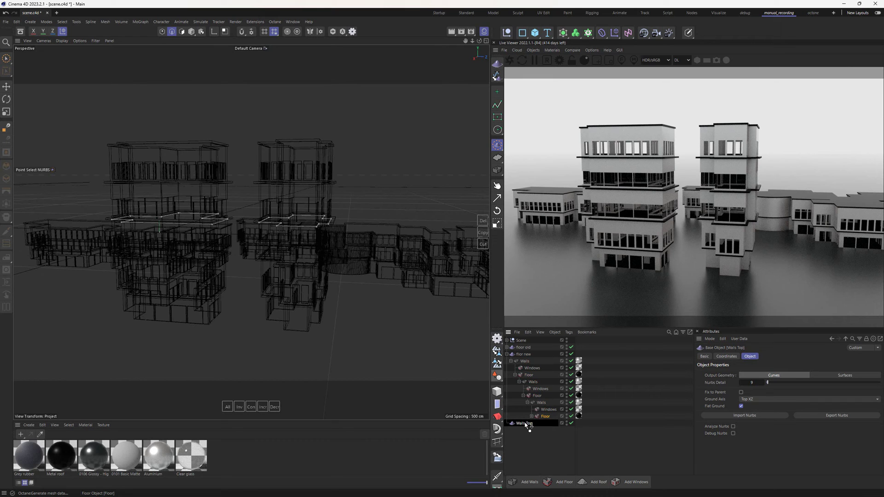
{"action": "left_click", "coordinate": [510, 423]}
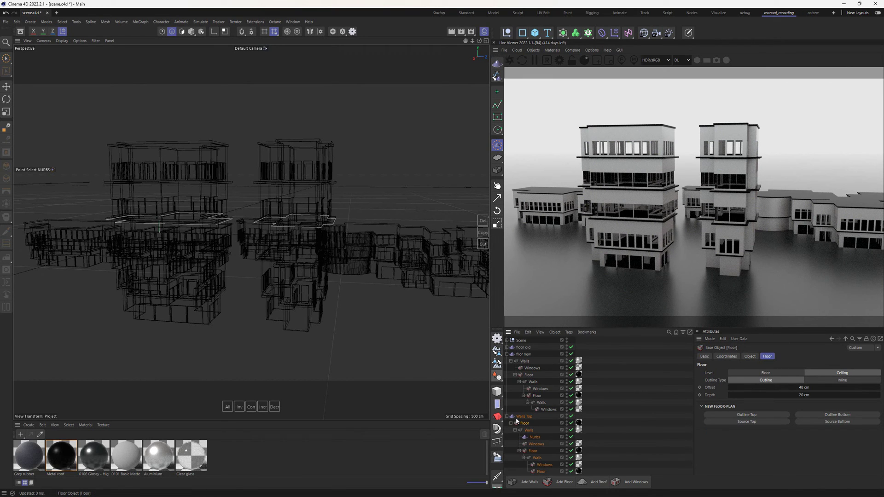
Add a rectangle to the Walls Top floor plan that bridges the two towers, and adjust its back edge
{"action": "left_click", "coordinate": [519, 417]}
{"action": "left_click_drag", "start_coordinate": [272, 225], "coordinate": [288, 290], "text": "alt"}
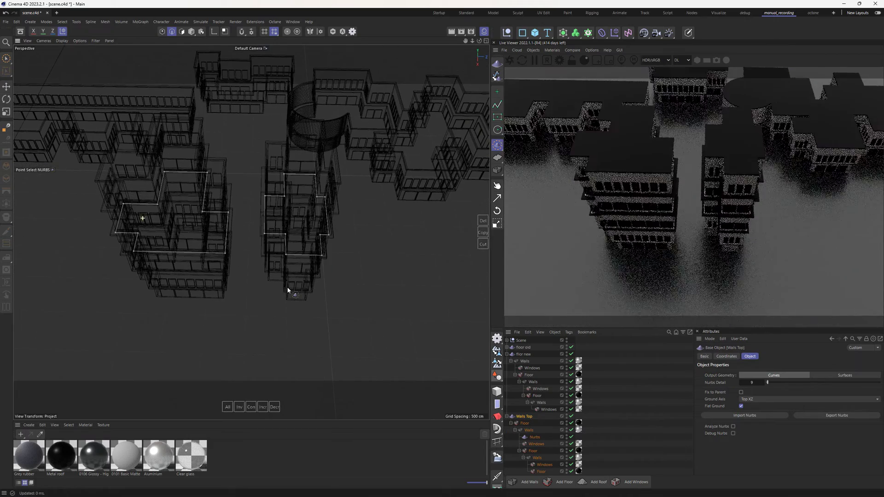
{"action": "left_click", "coordinate": [497, 117]}
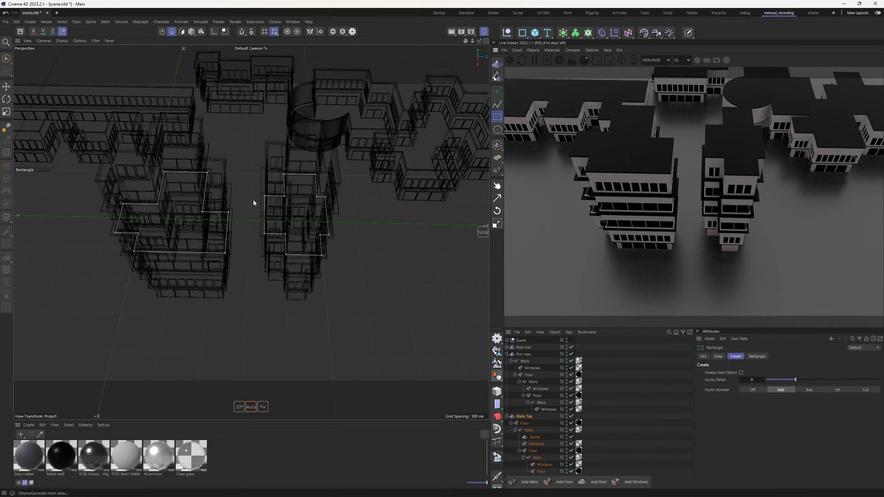
{"action": "left_click_drag", "start_coordinate": [184, 197], "coordinate": [280, 225]}
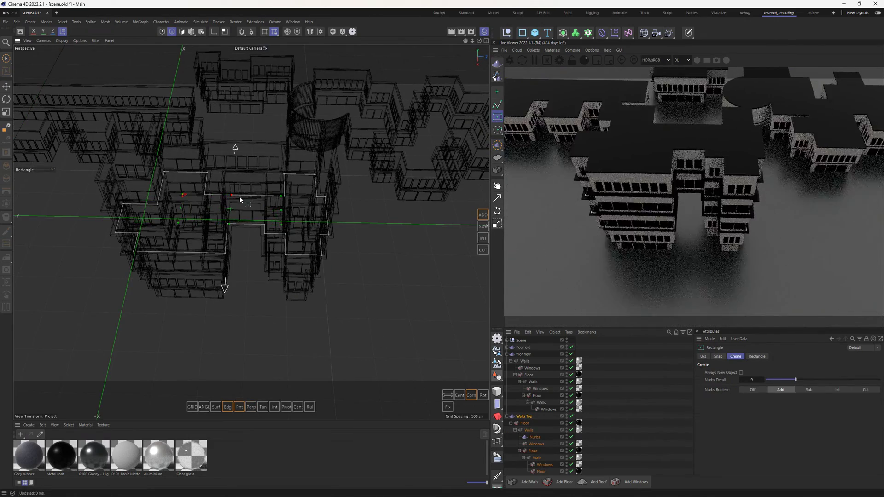
{"action": "left_click_drag", "start_coordinate": [230, 198], "coordinate": [234, 202]}
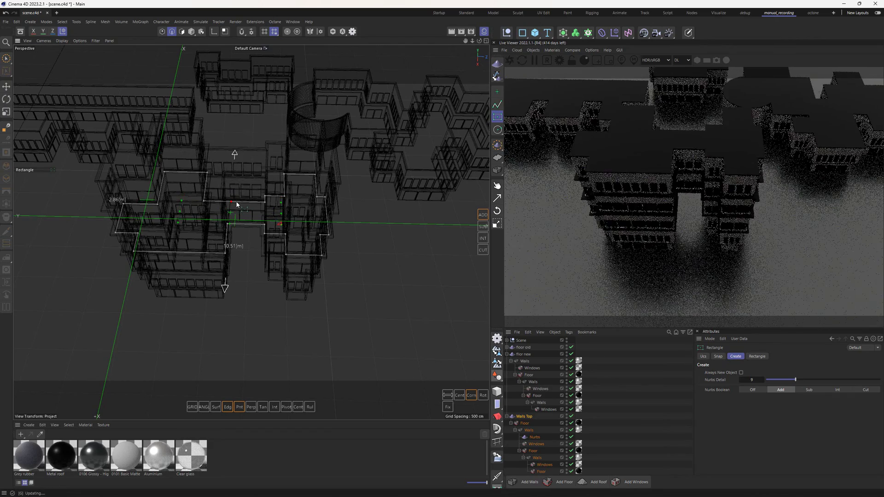
{"action": "left_click_drag", "start_coordinate": [223, 267], "coordinate": [255, 256], "text": "alt"}
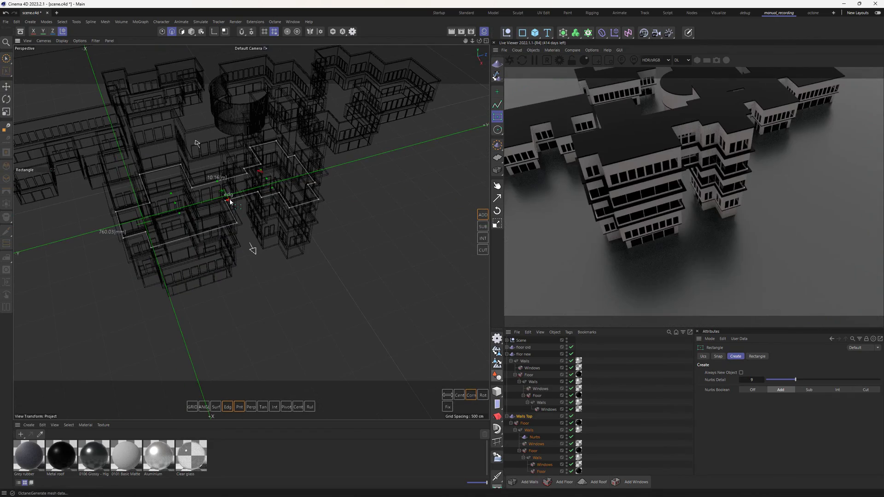
{"action": "key", "text": "Escape"}
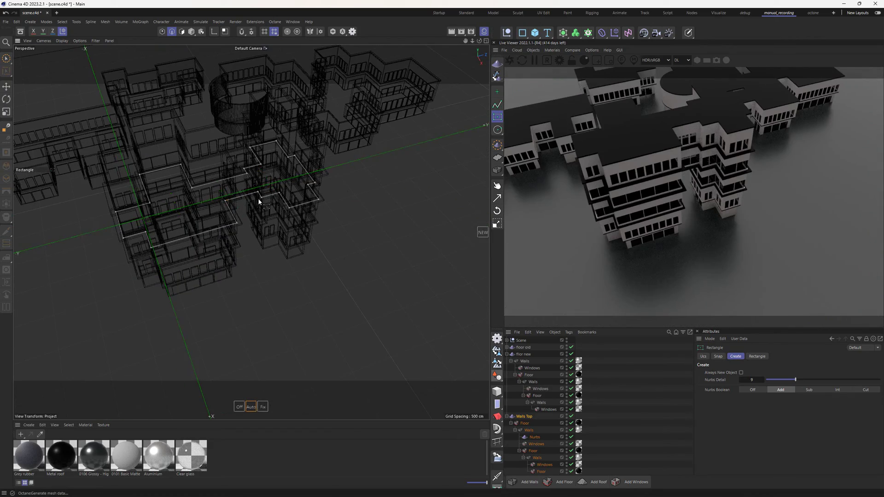
Draw a circle on the Walls Top floor plan at the smaller tower's outer corner and set its Nurbs Detail to 4
{"action": "left_click", "coordinate": [497, 130]}
{"action": "left_click", "coordinate": [298, 162]}
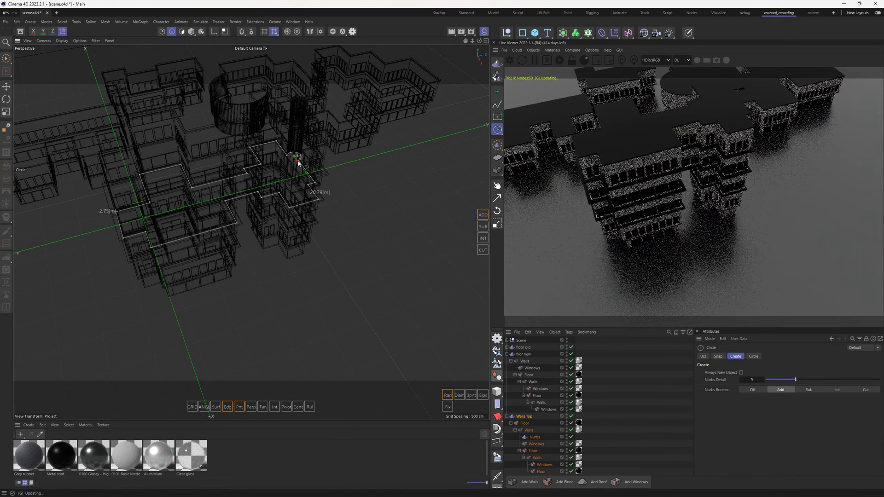
{"action": "left_click", "coordinate": [751, 380]}
{"action": "type", "text": "4"}
{"action": "key", "text": "Return"}
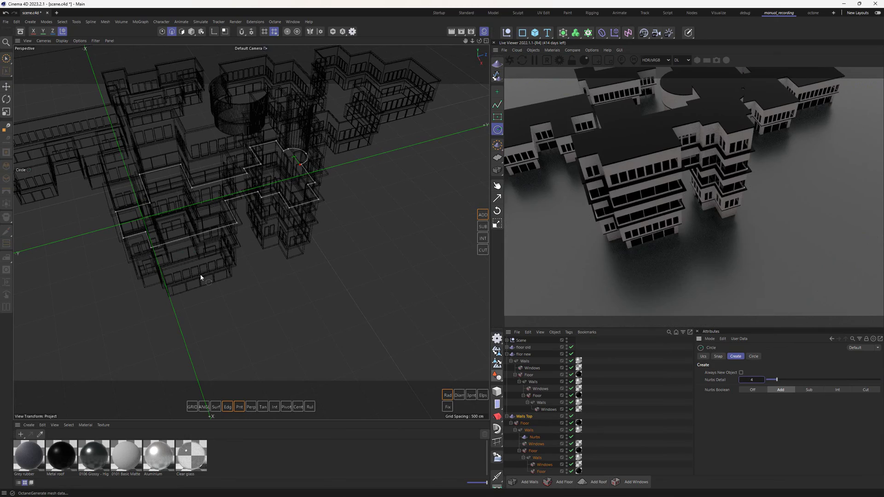